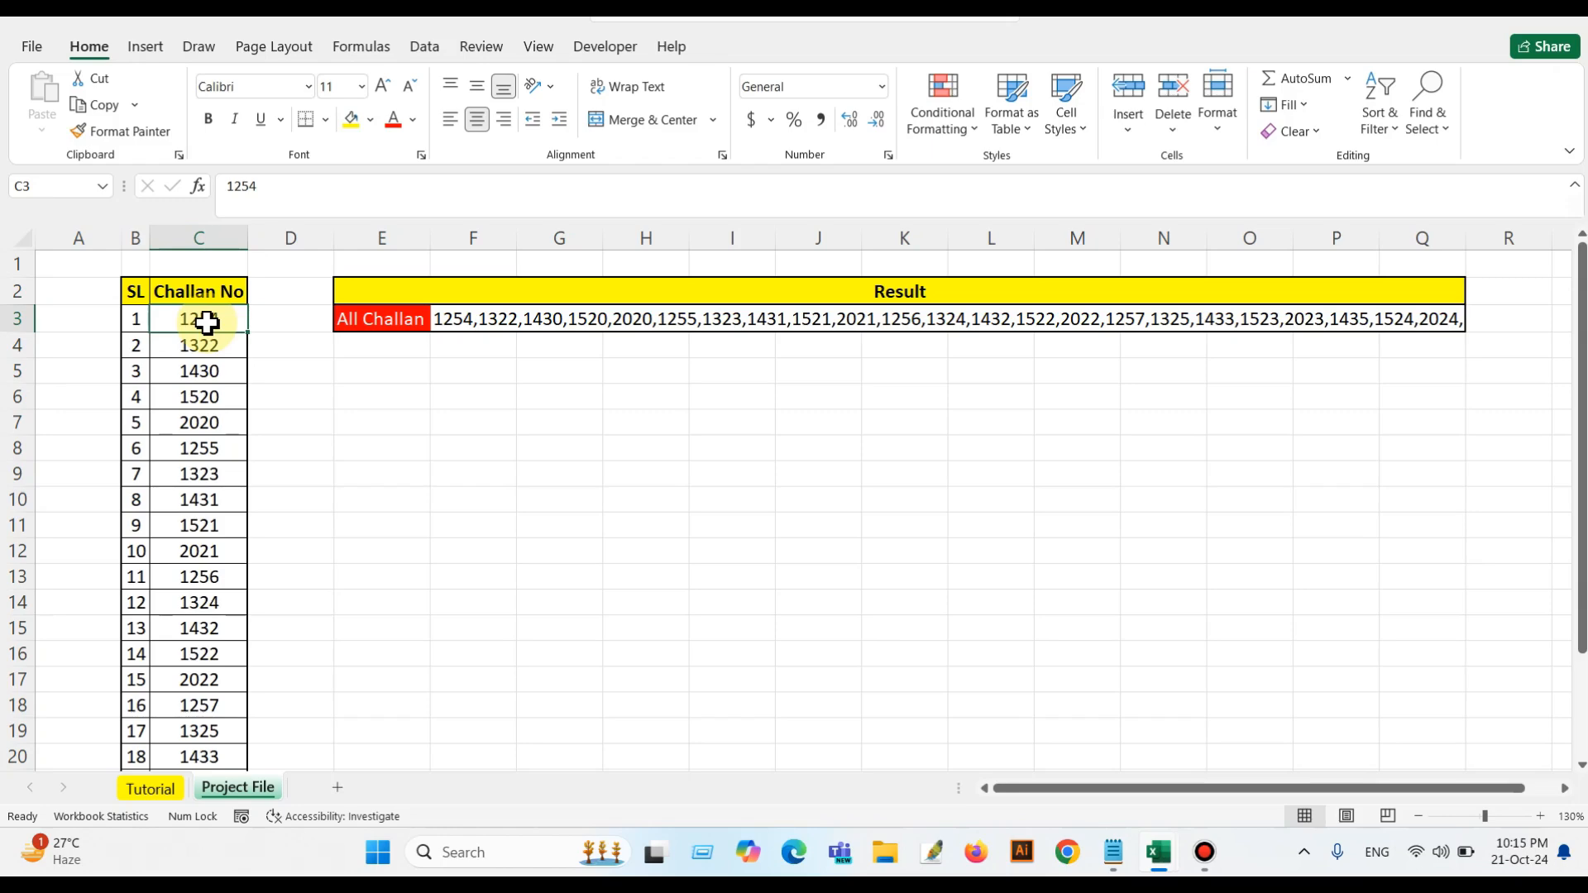
Examine the Challan No values in C3:C25, the combined list in F3, and the Tutorial sheet
drag(206, 323, 203, 726)
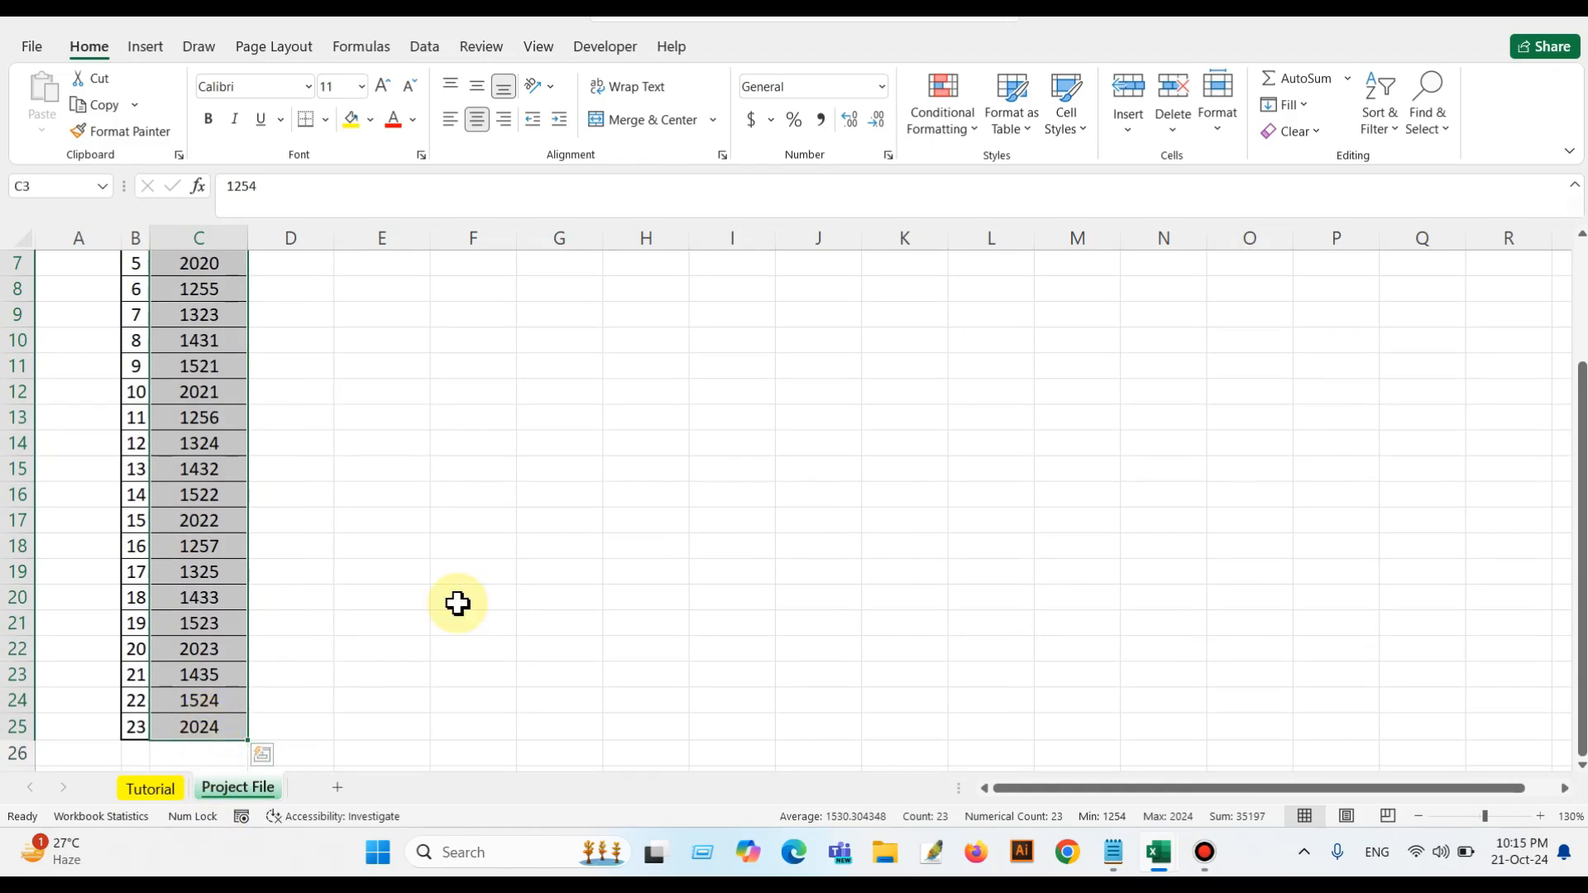
drag(1580, 529, 1493, 340)
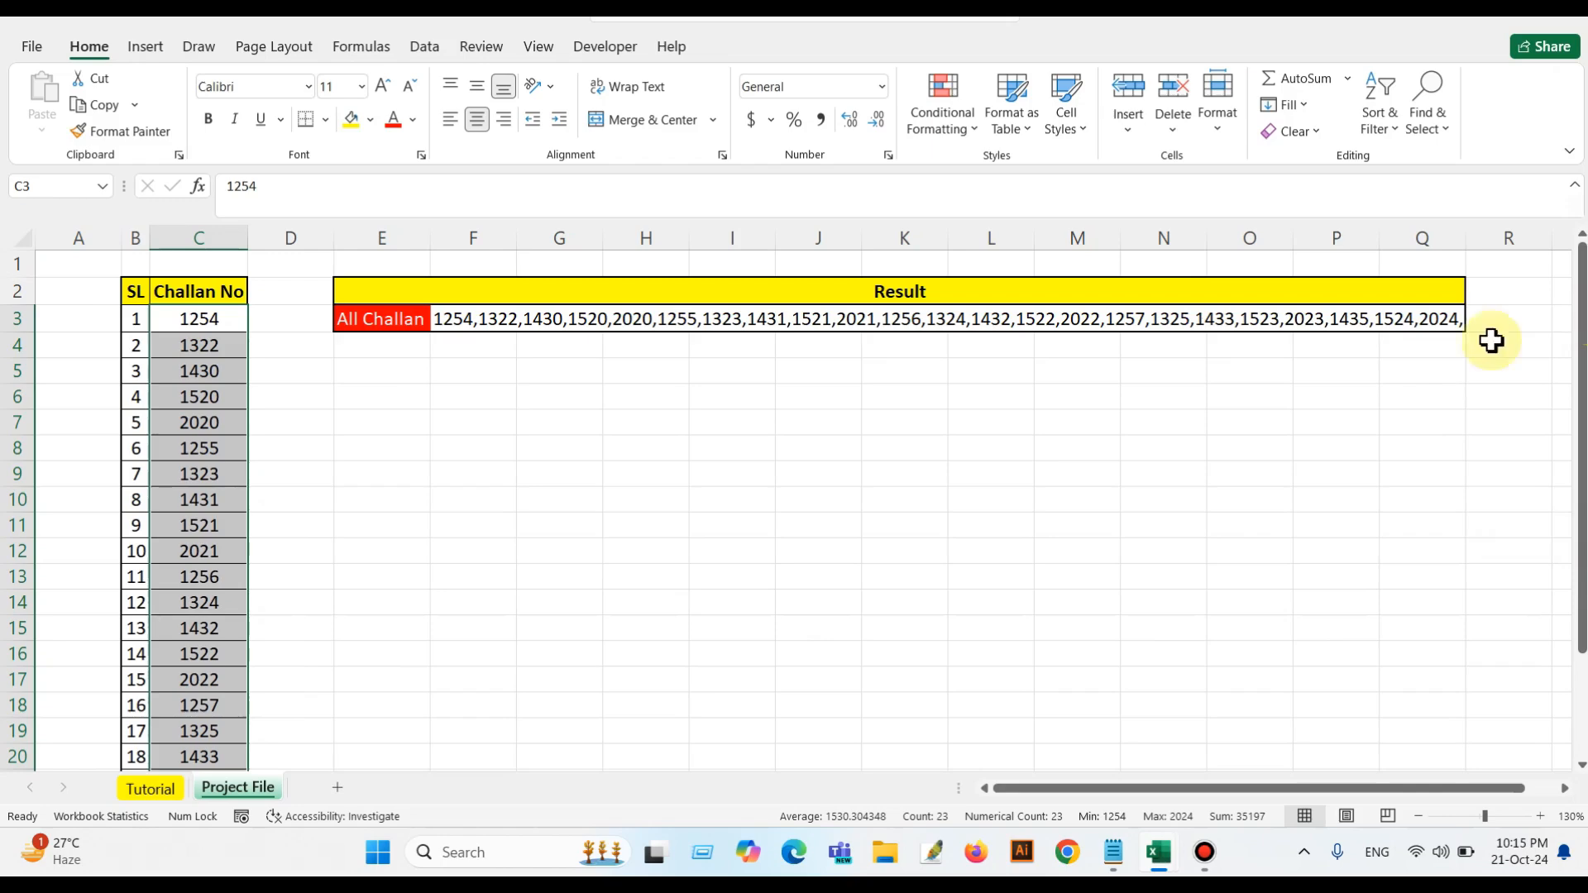
click(470, 320)
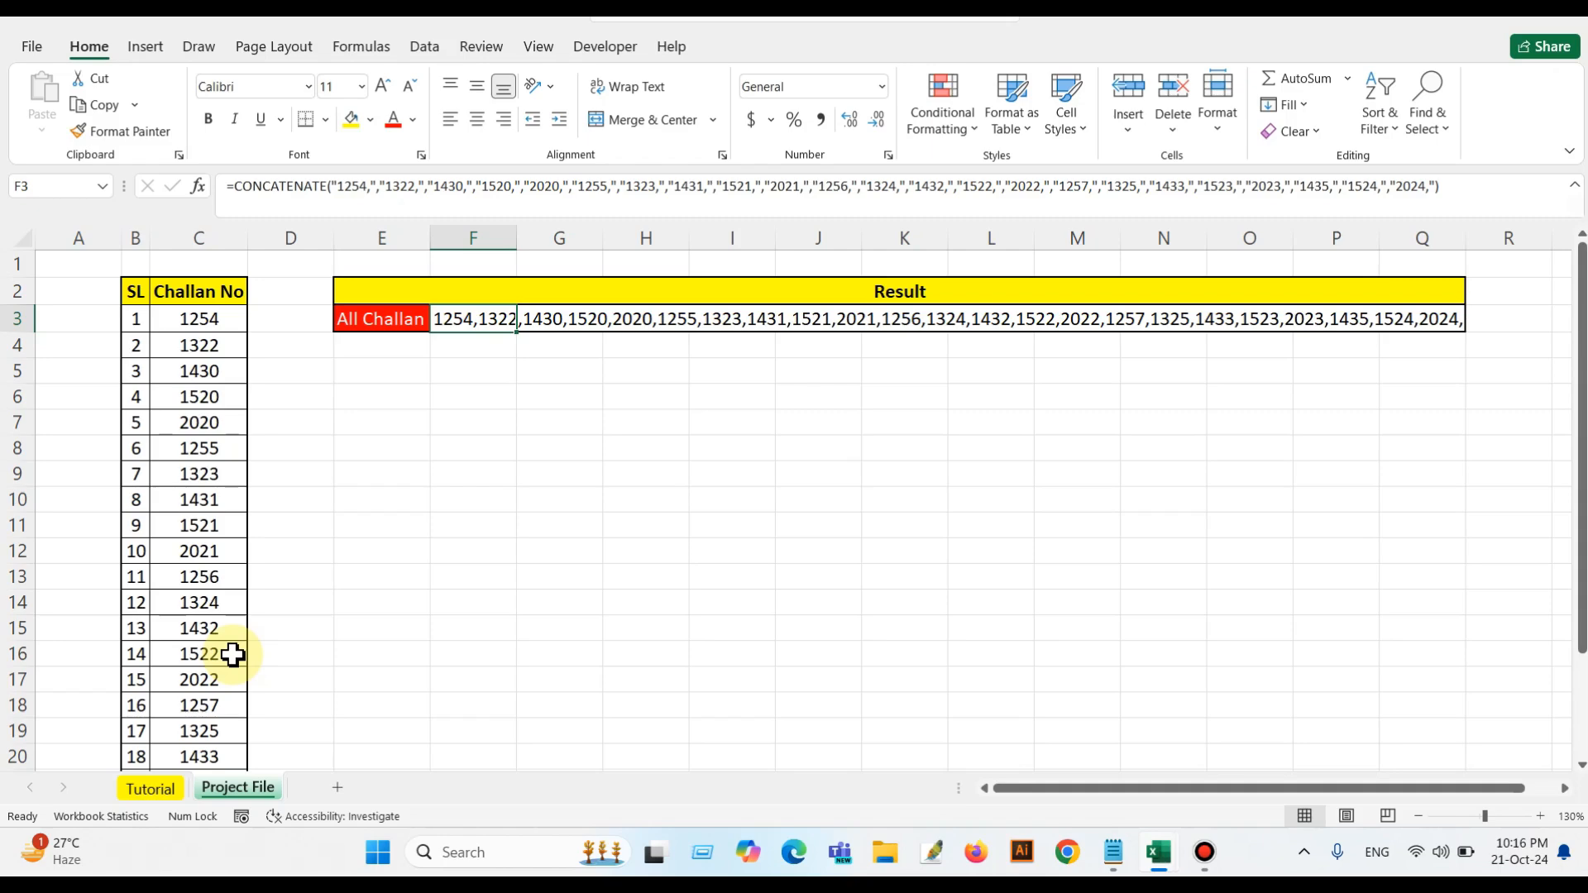
drag(210, 316, 156, 681)
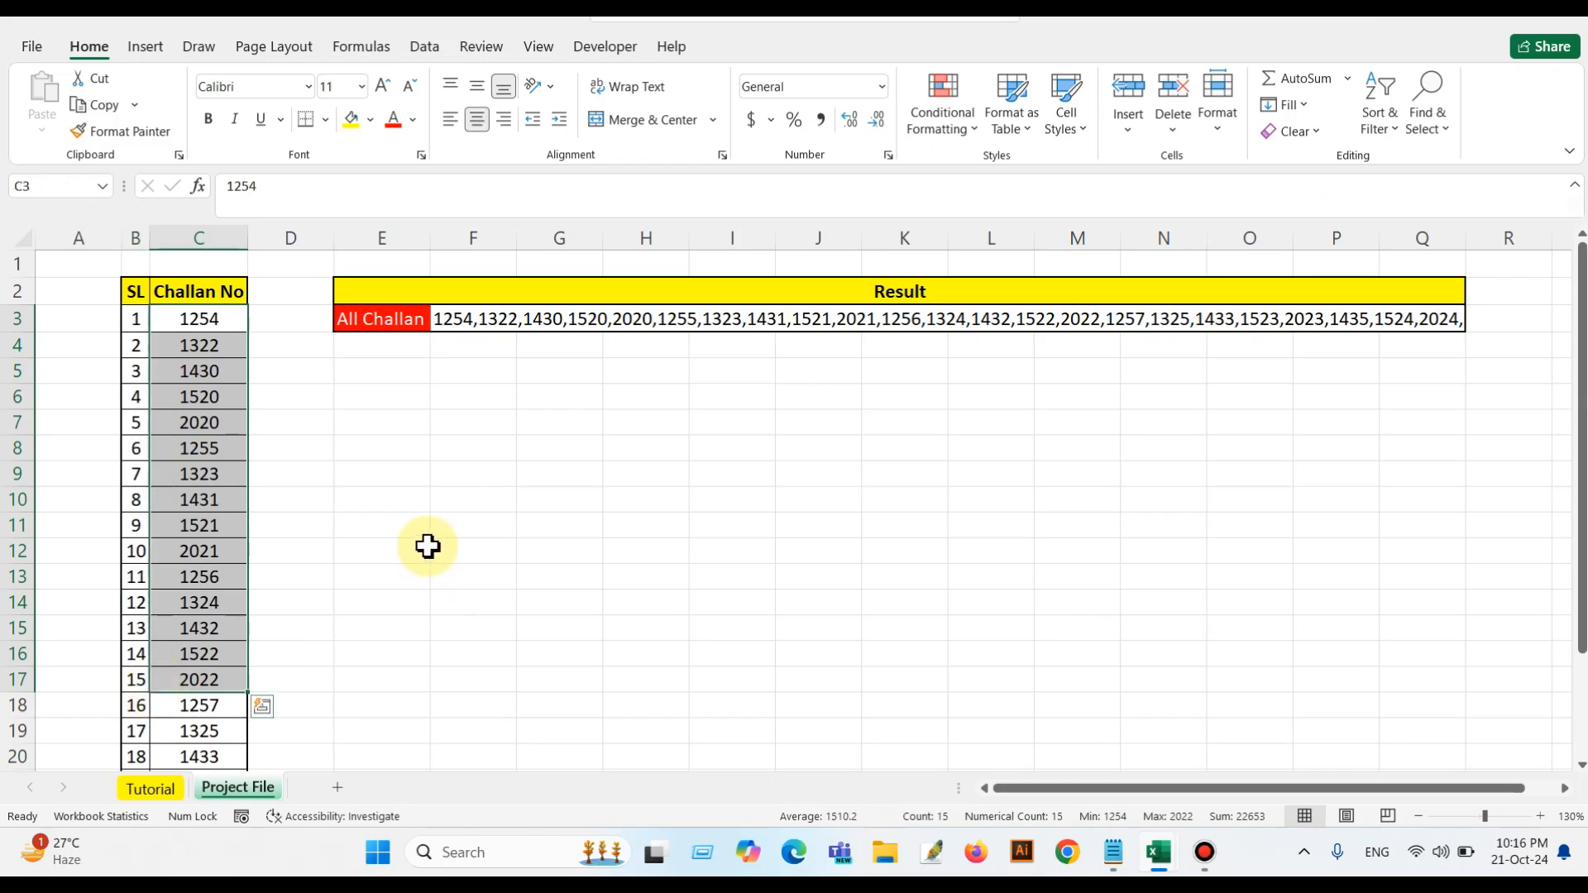
click(219, 317)
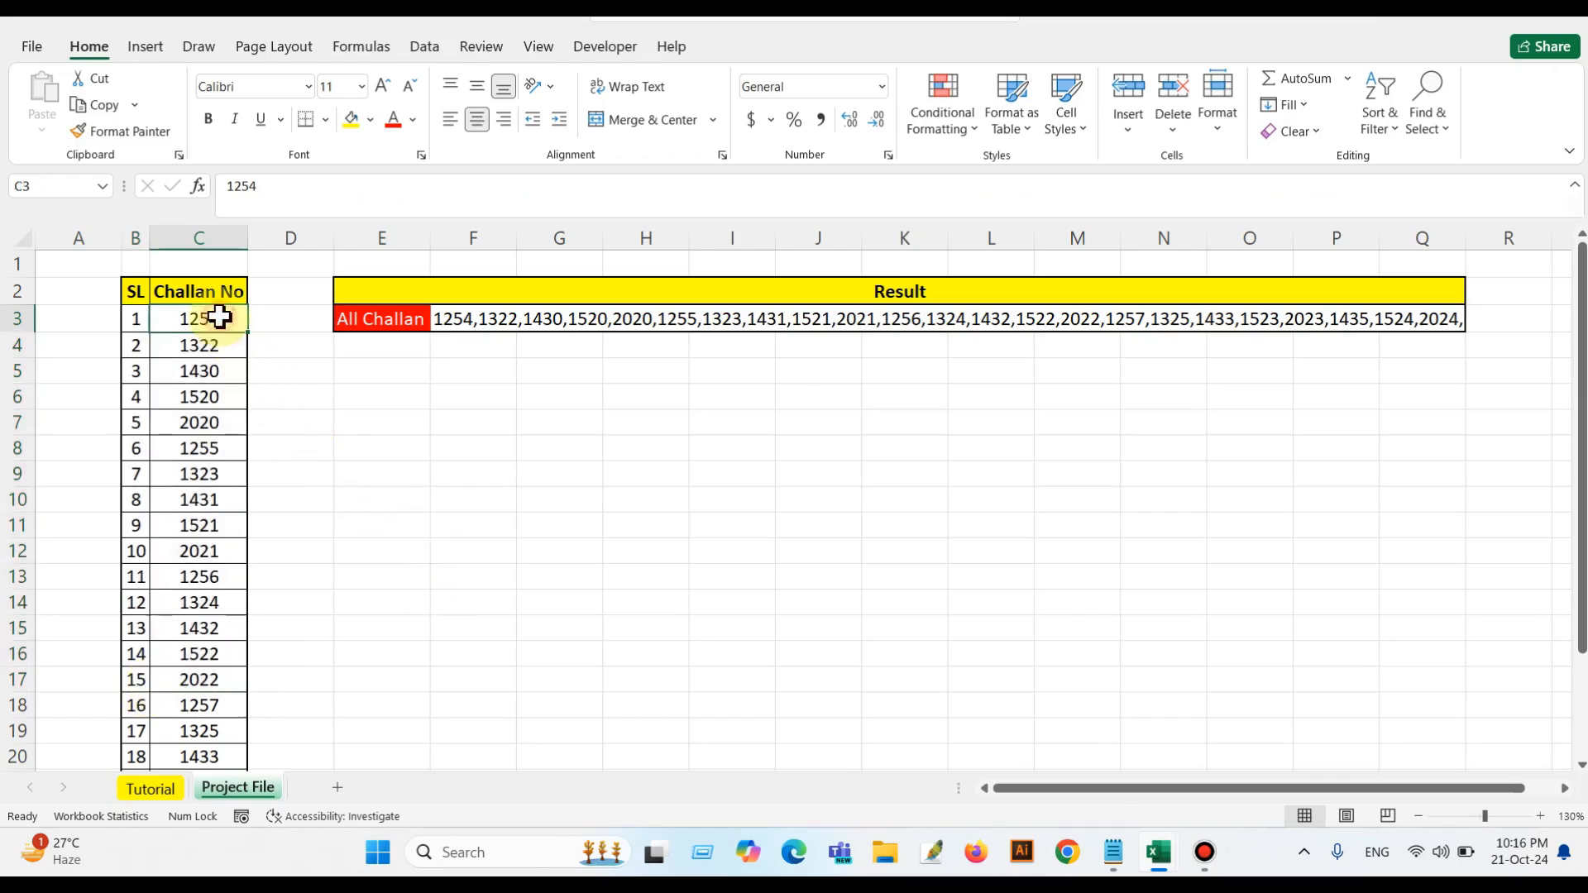
click(206, 344)
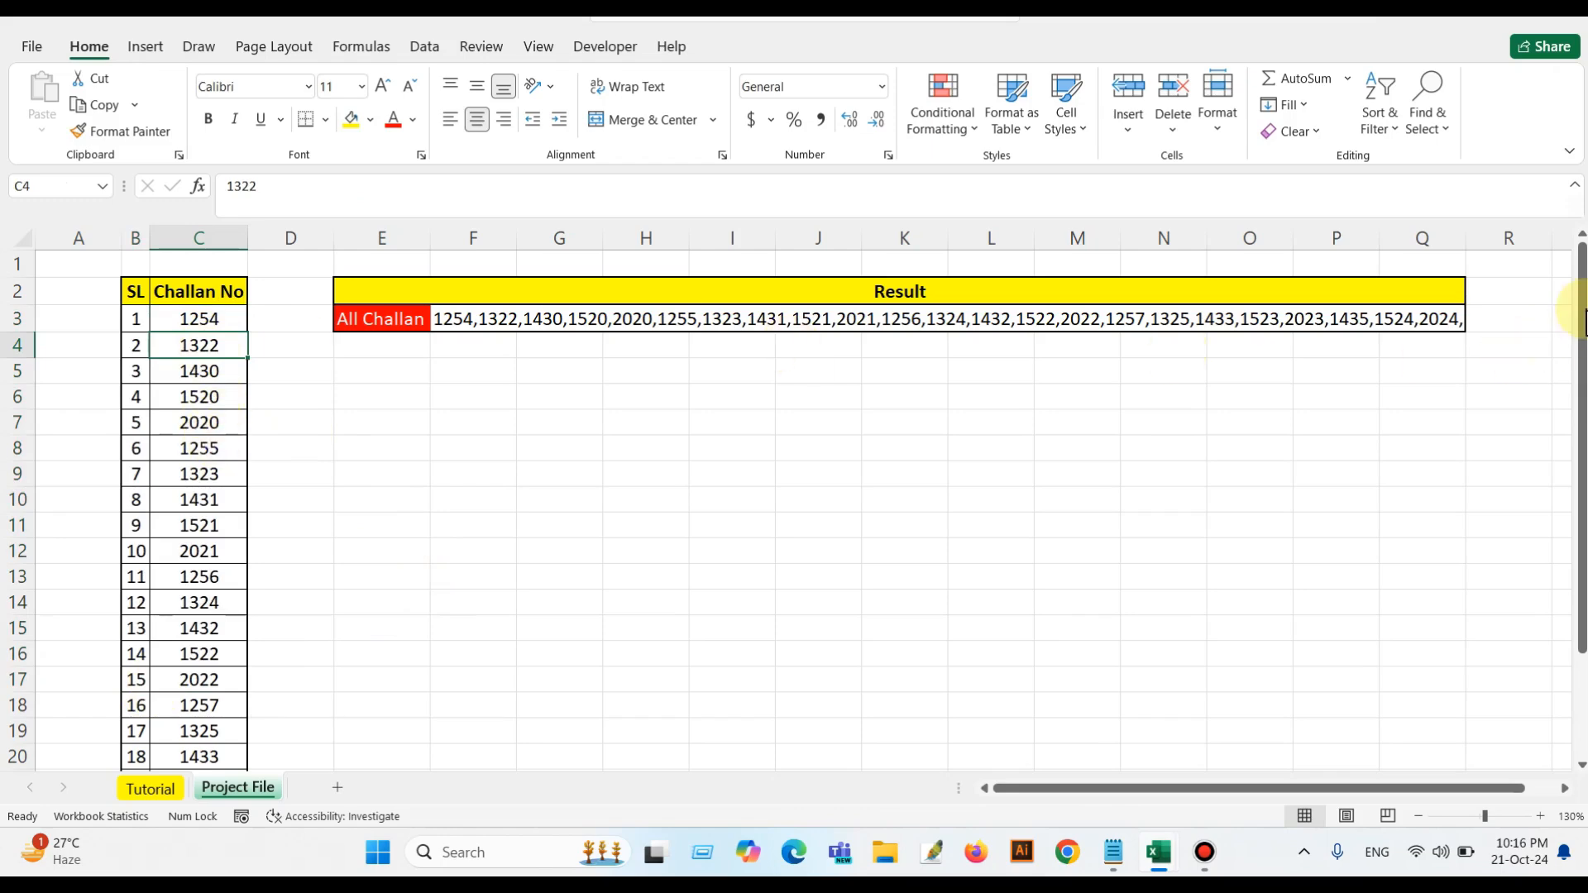
mouse_move(1582, 319)
mouse_down()
mouse_move(1583, 455)
mouse_move(1582, 298)
mouse_up()
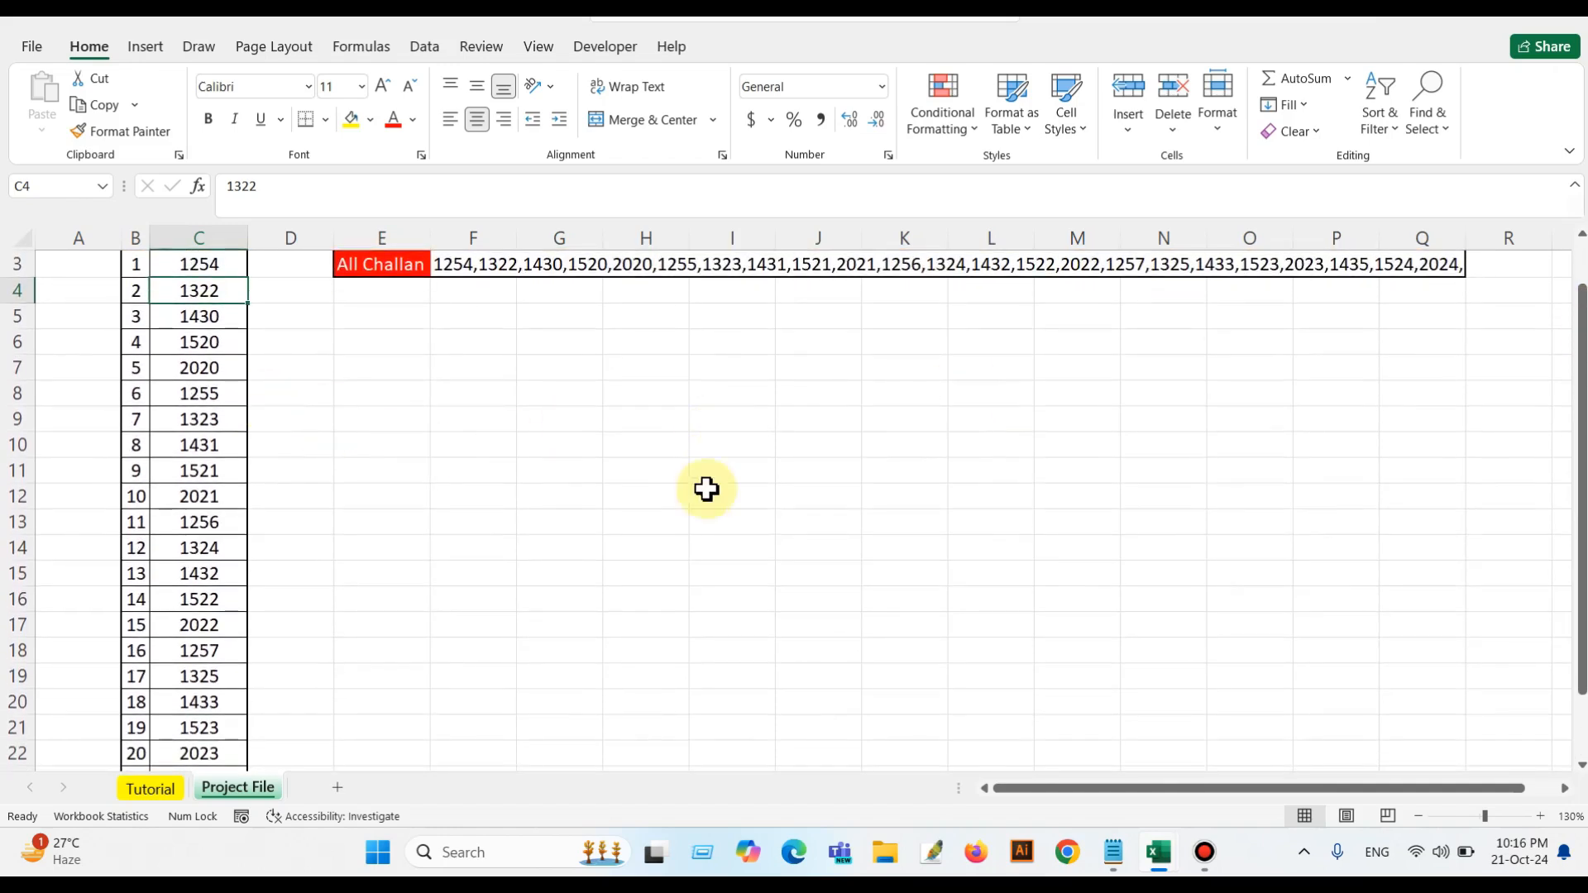
drag(1582, 421, 1581, 381)
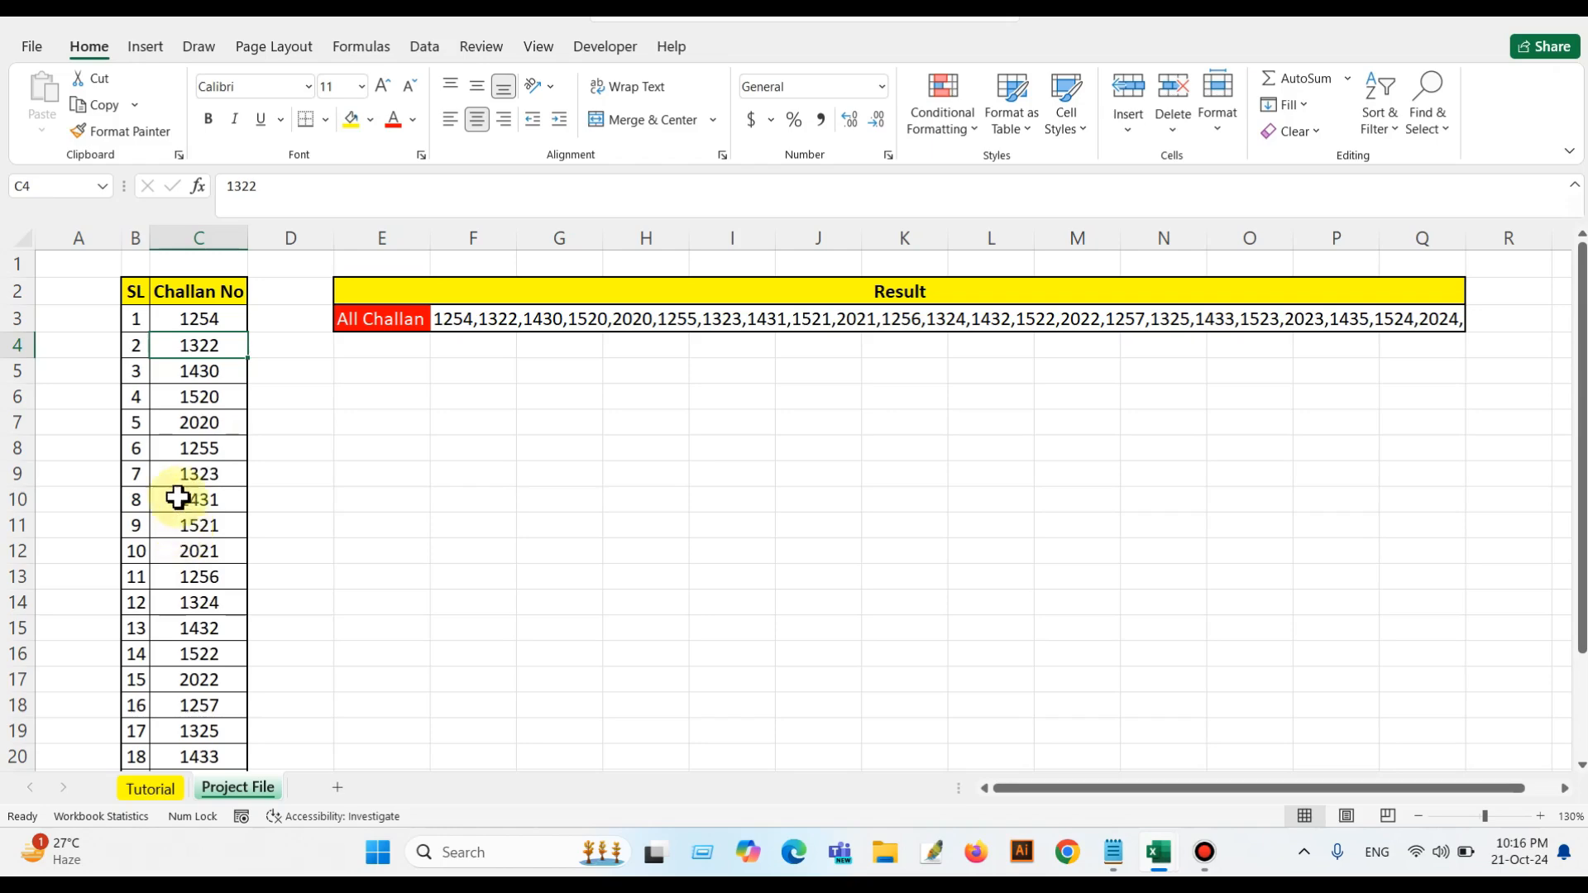
drag(455, 318, 1428, 319)
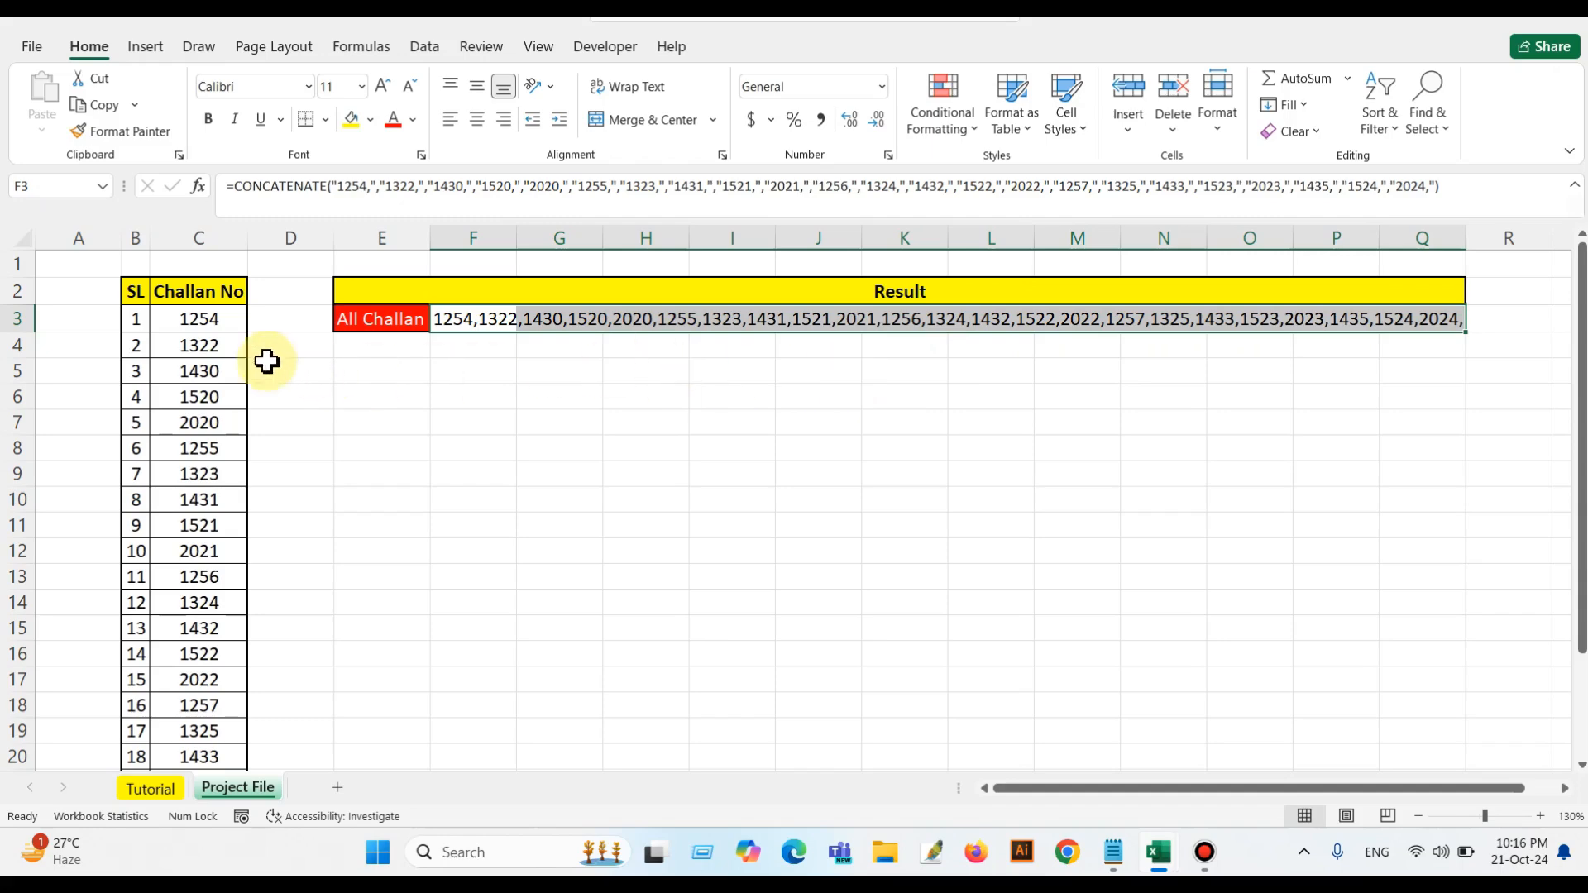
click(147, 790)
click(698, 694)
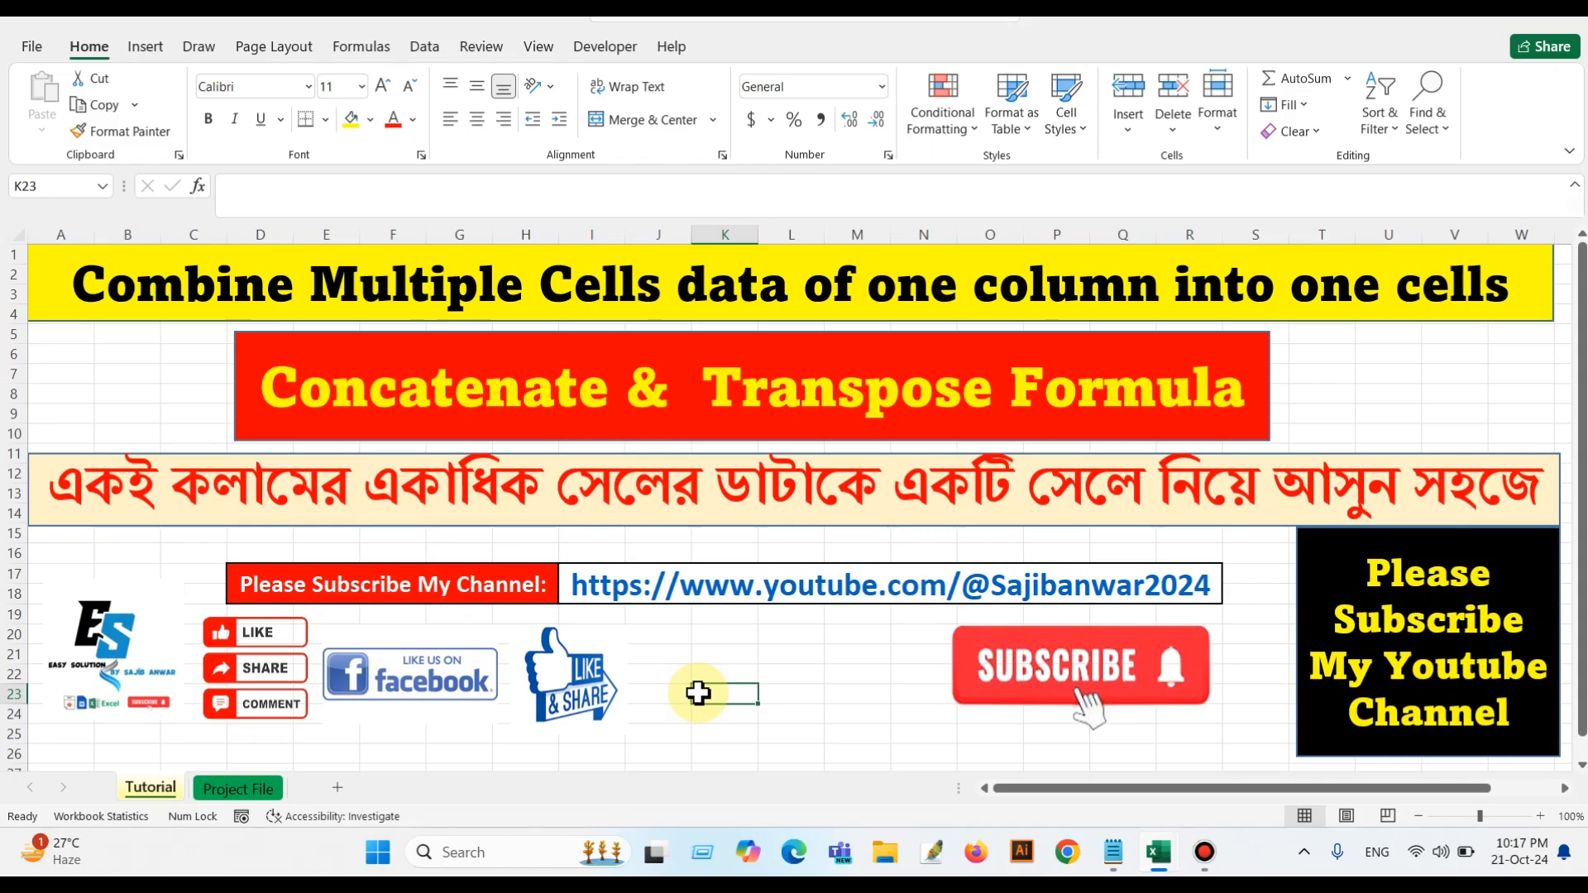
Clear the existing formula from F3 on the Project File sheet
click(249, 789)
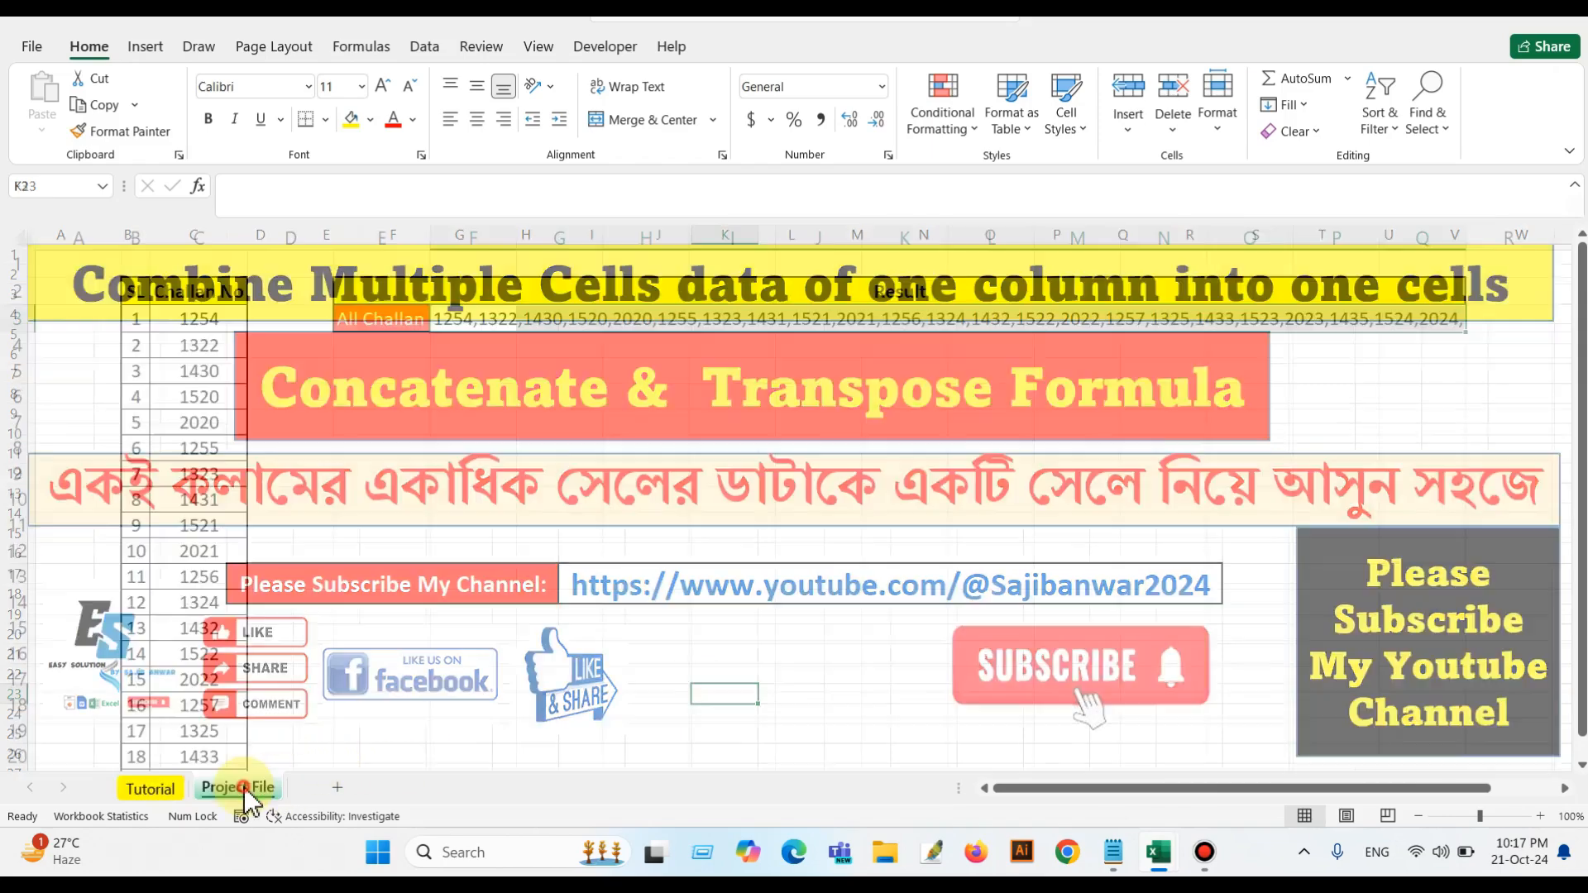
click(464, 321)
key(Delete)
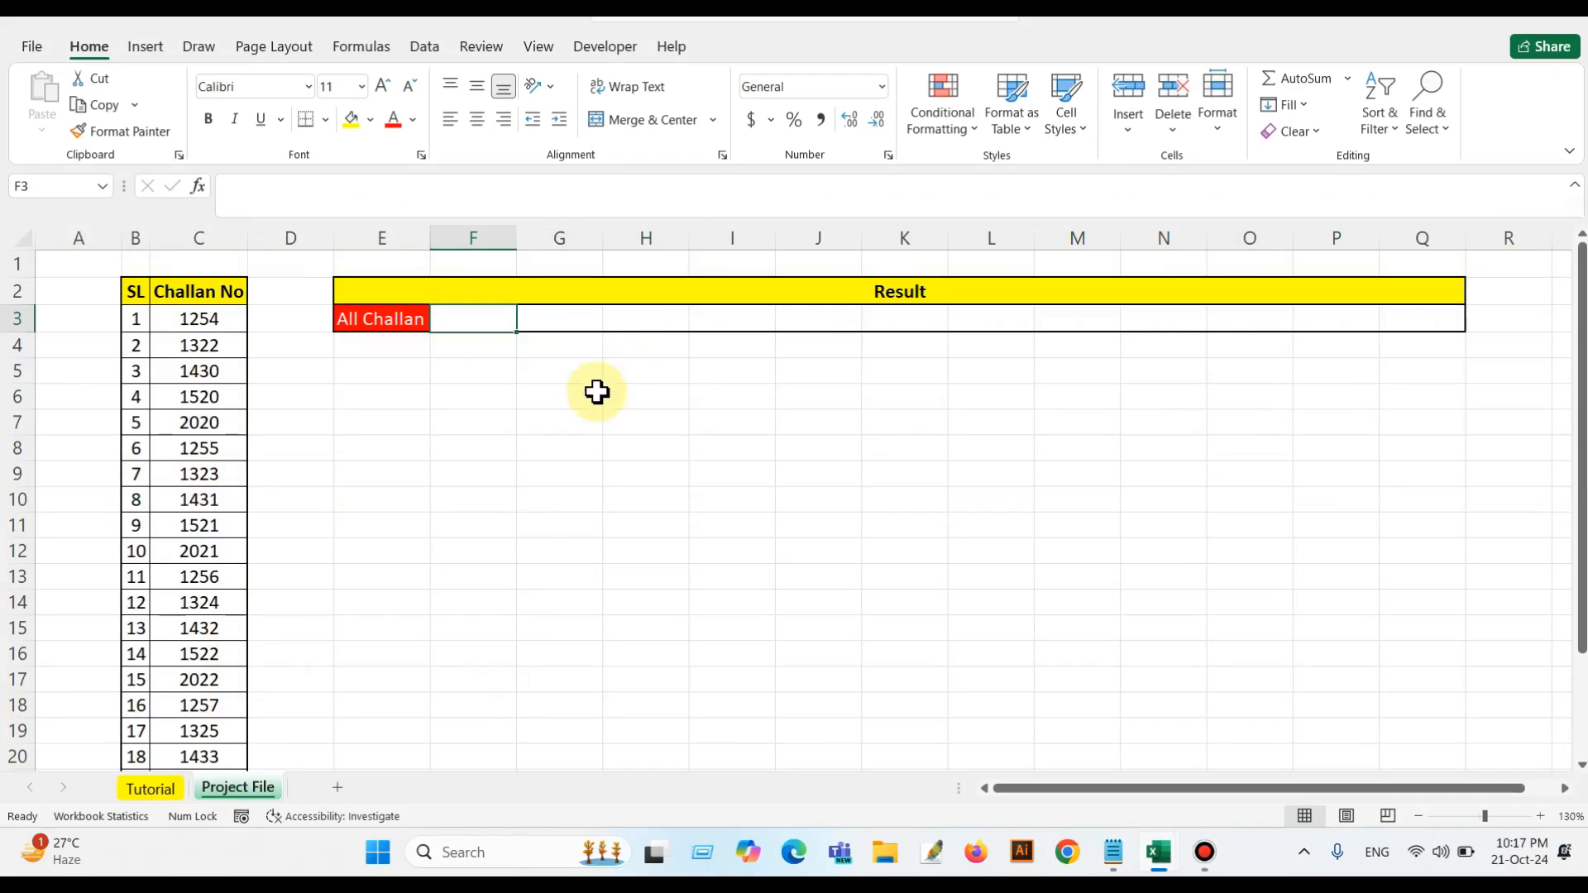
Enter =CONCATENATE(TRANSPOSE(C3:C25) in F3, keeping the cell in edit mode
drag(202, 319, 207, 525)
click(453, 314)
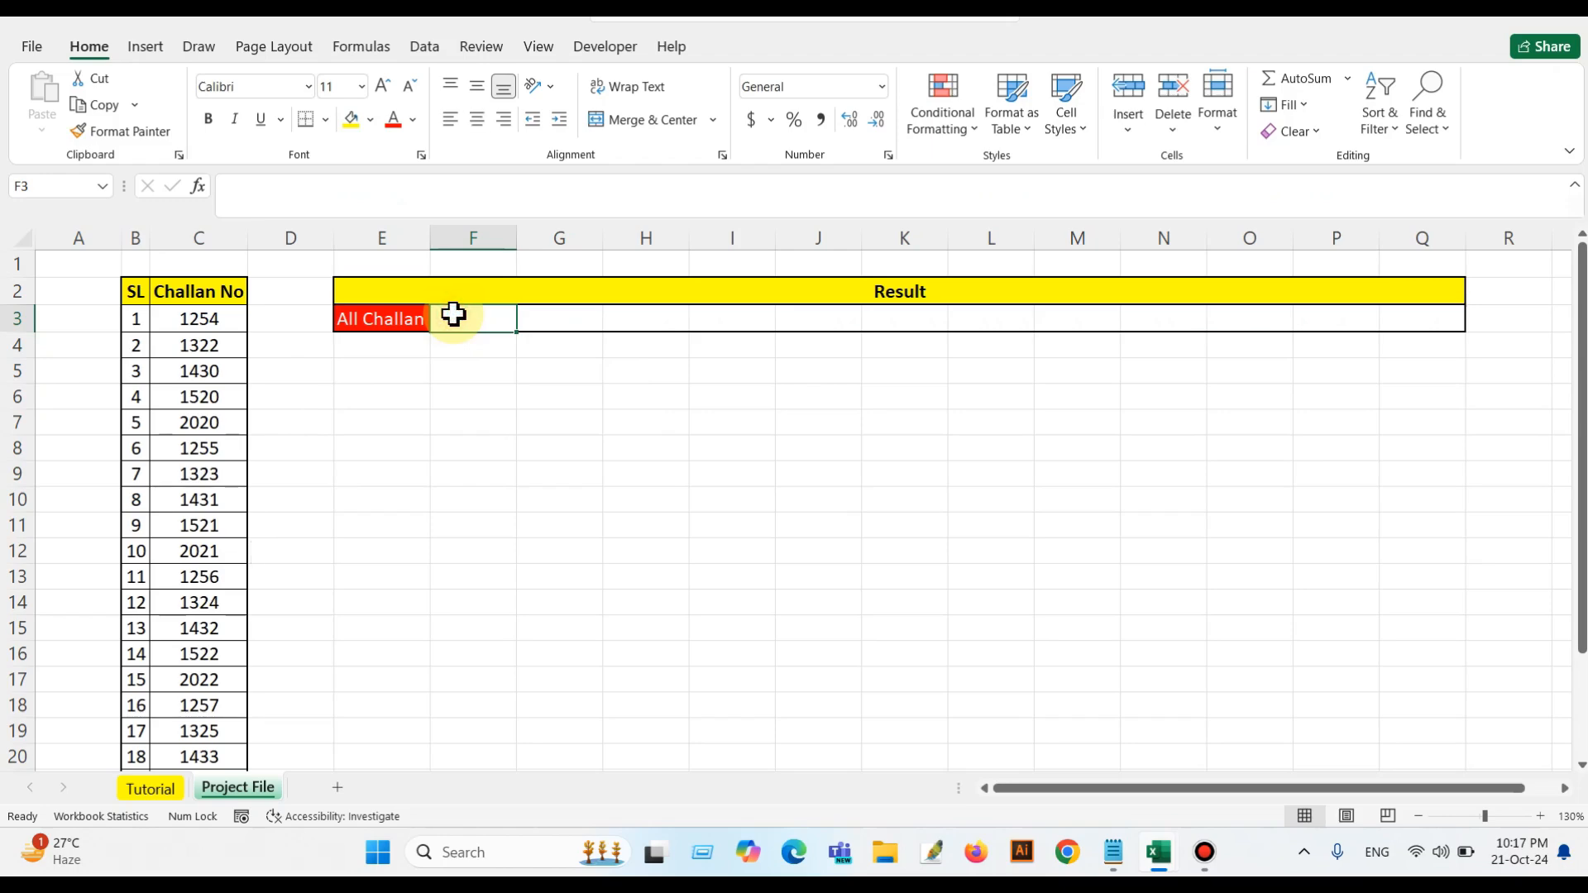
text(=)
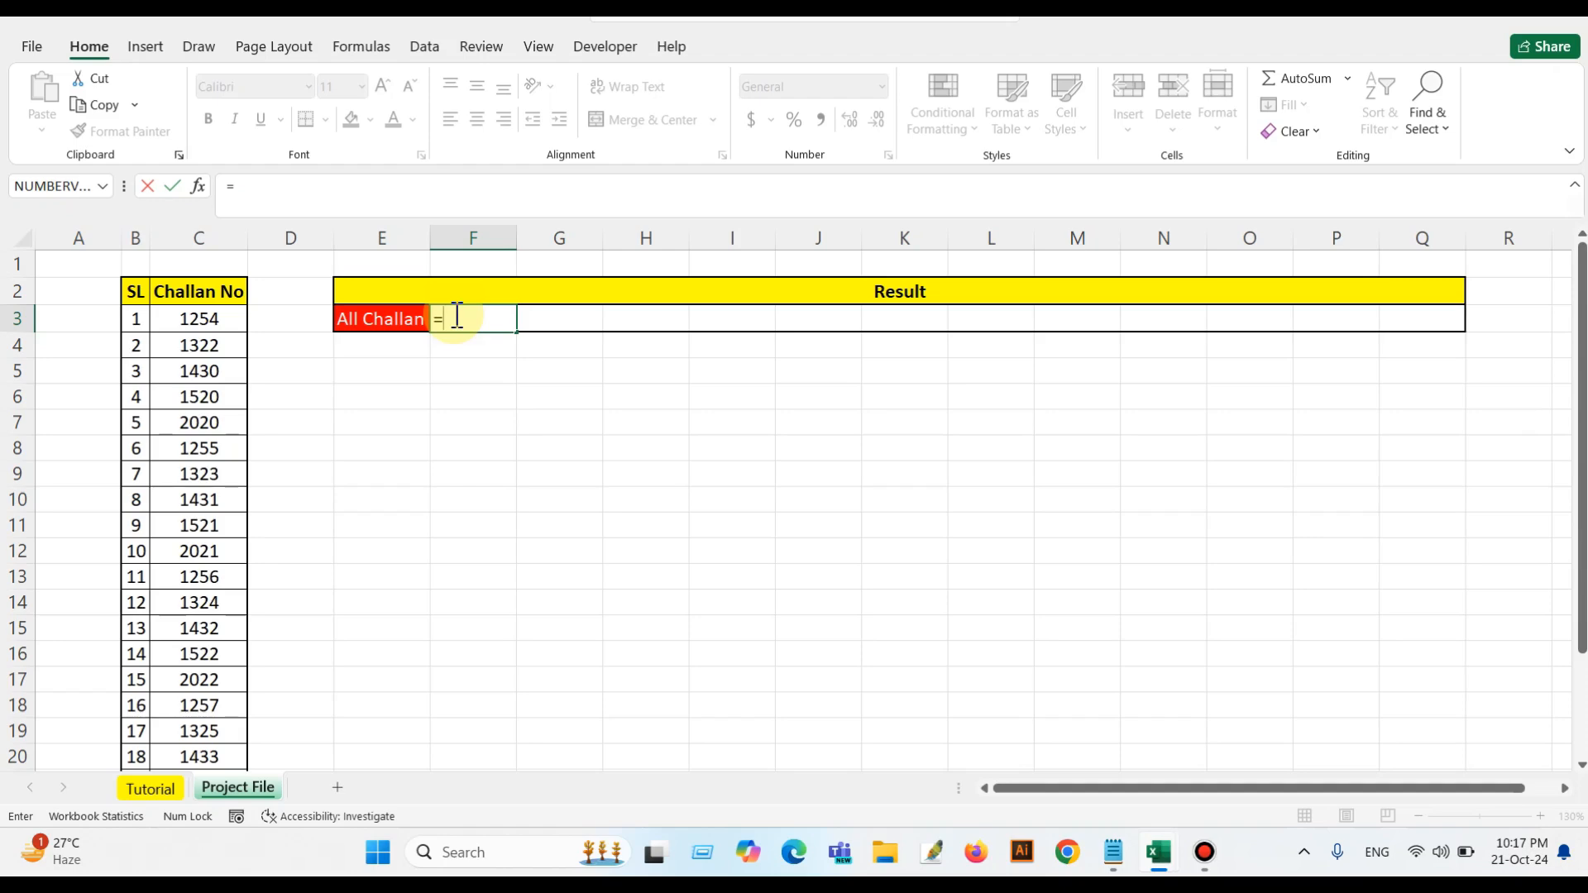
text(conc)
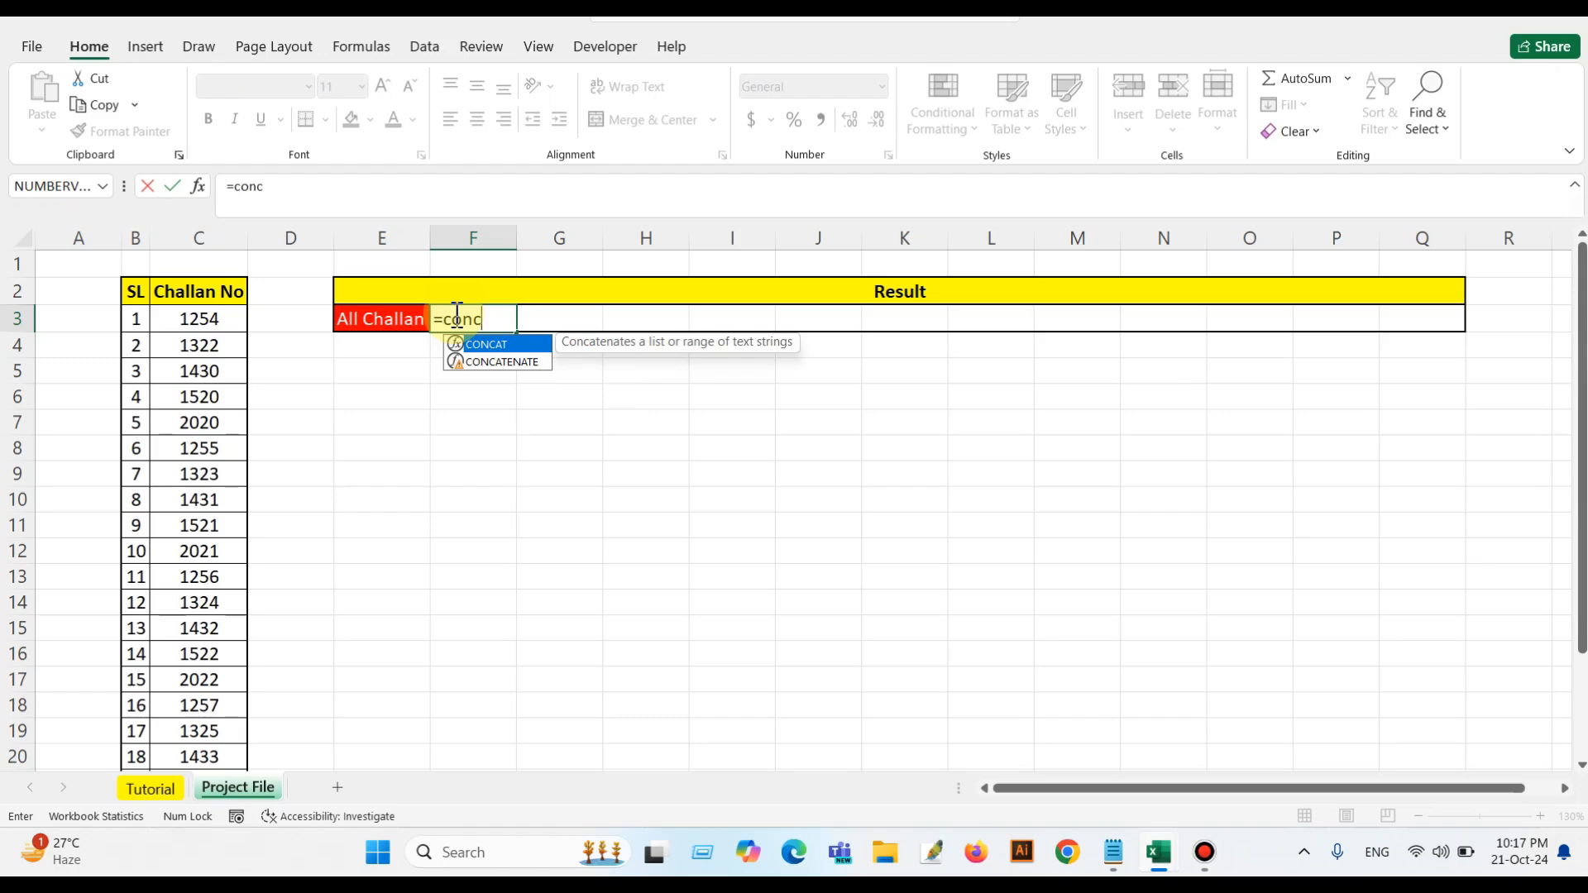
key(Down)
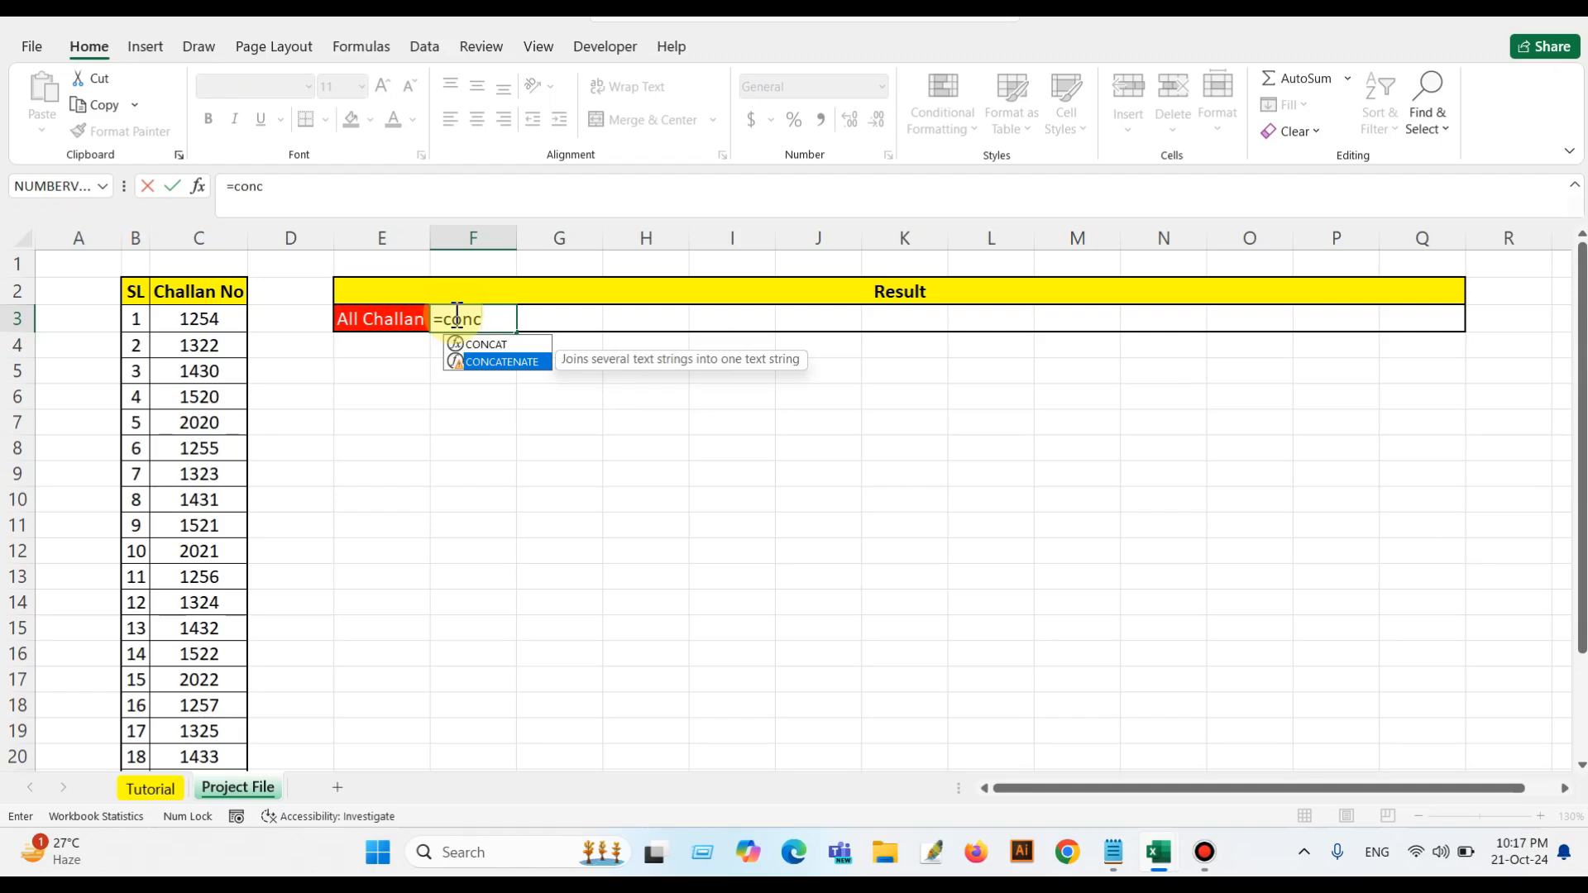
key(Tab)
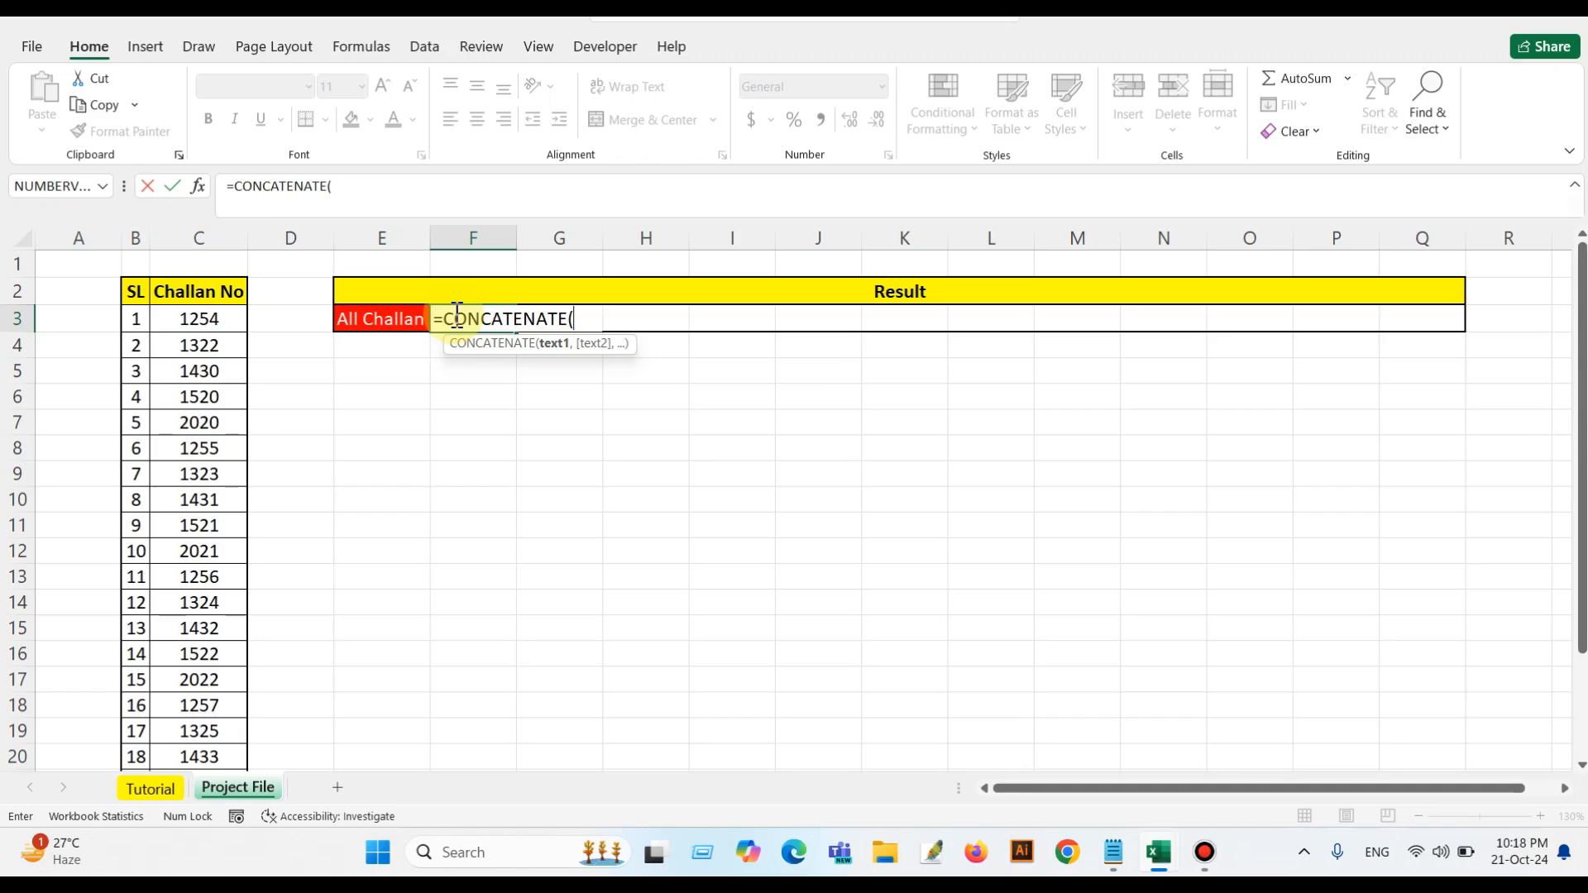
text(trans)
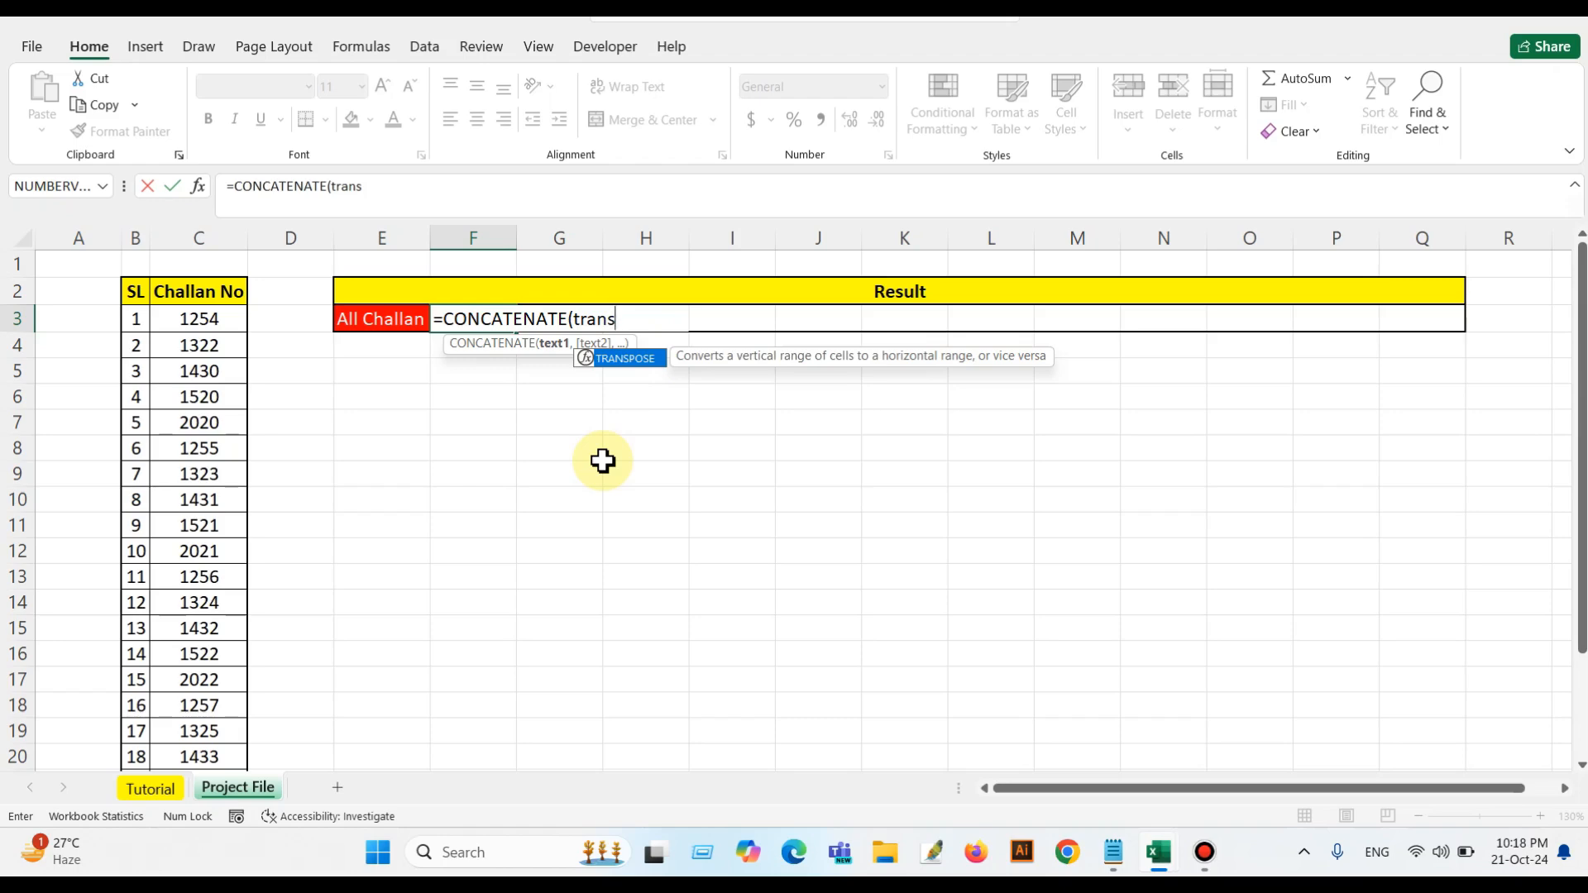
key(Tab)
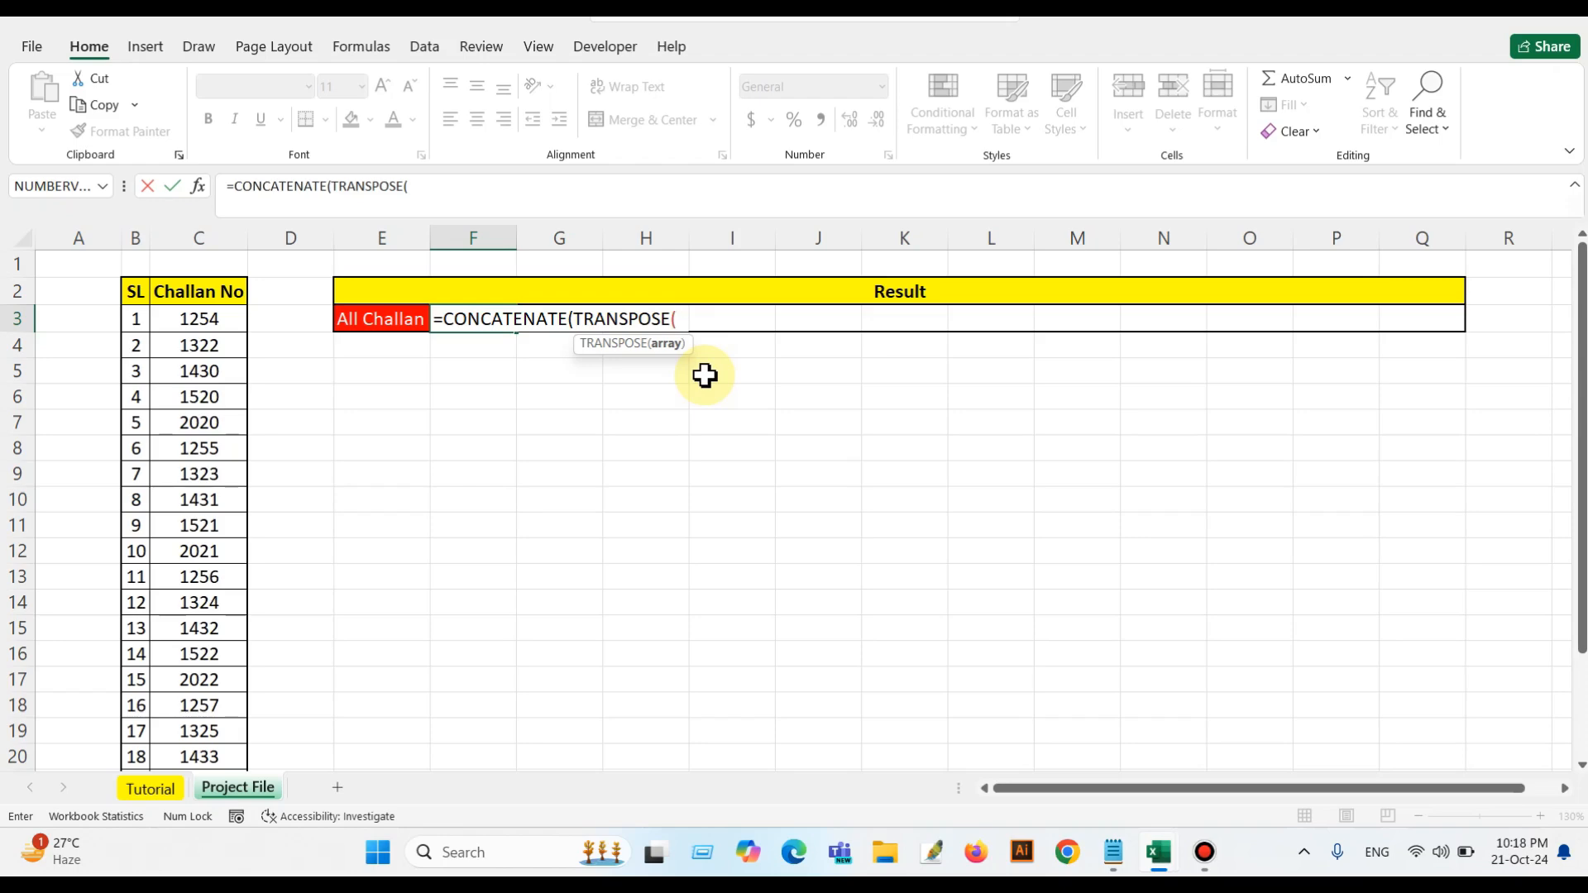
drag(216, 319, 220, 723)
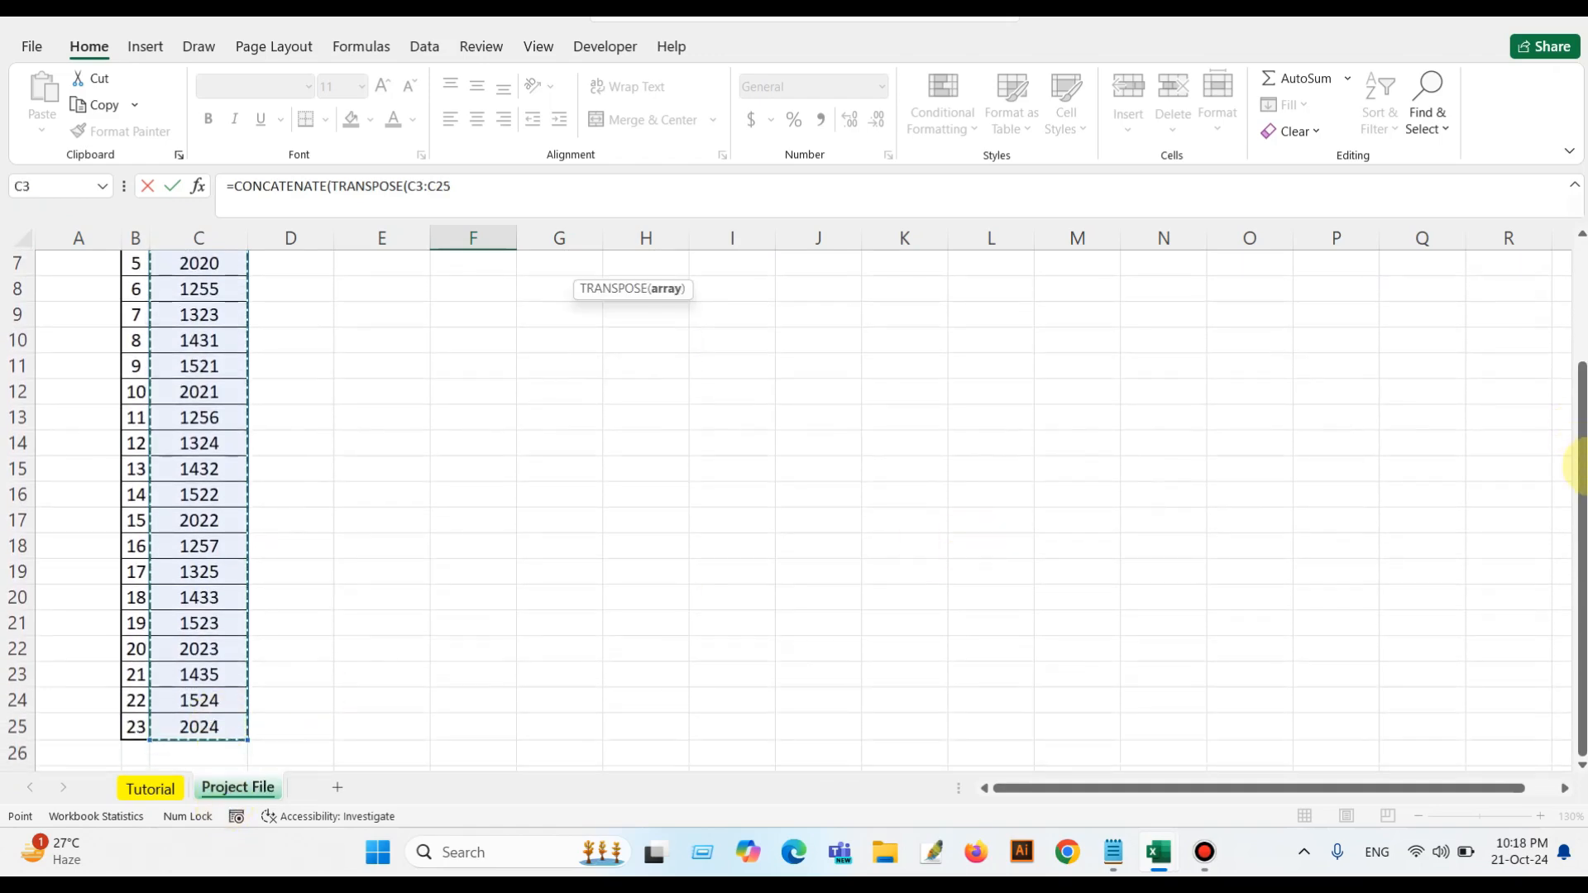
drag(1576, 463, 1577, 312)
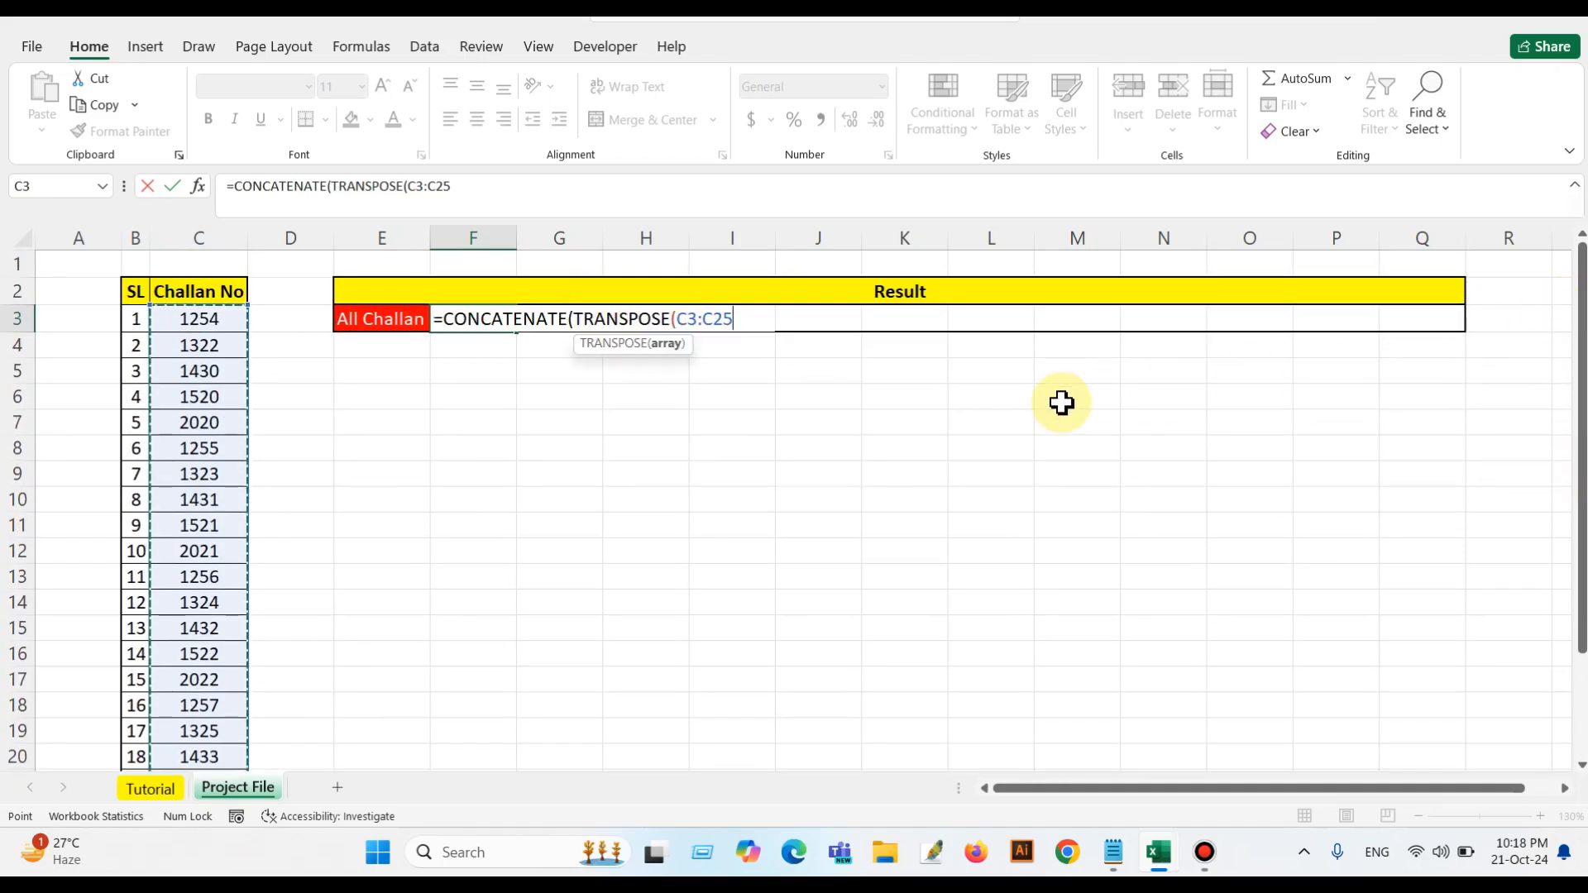
key(shift)
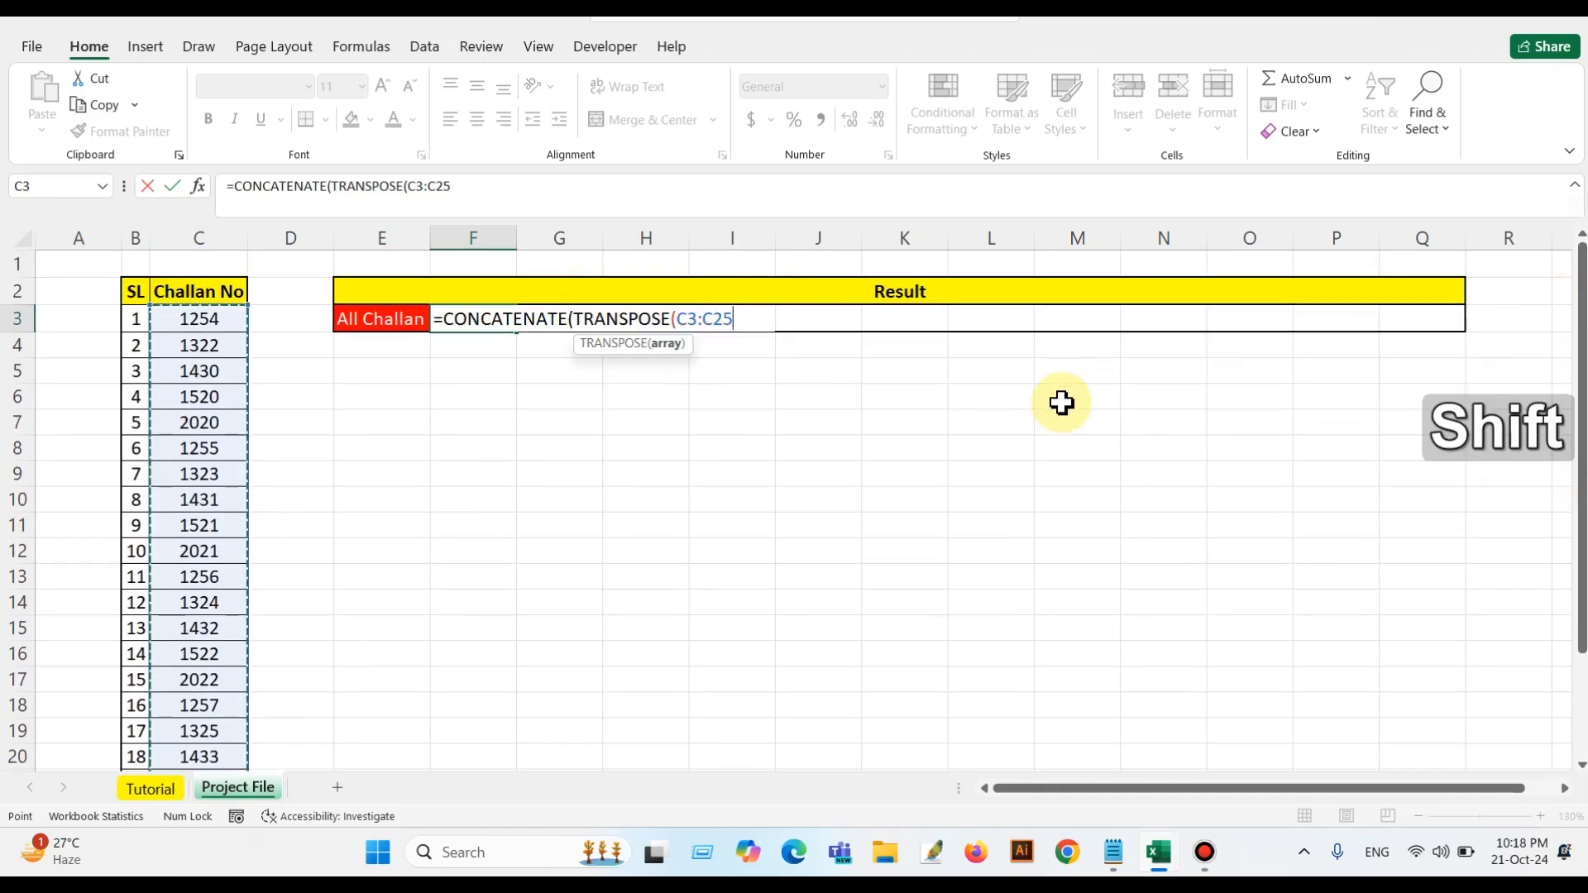
text())
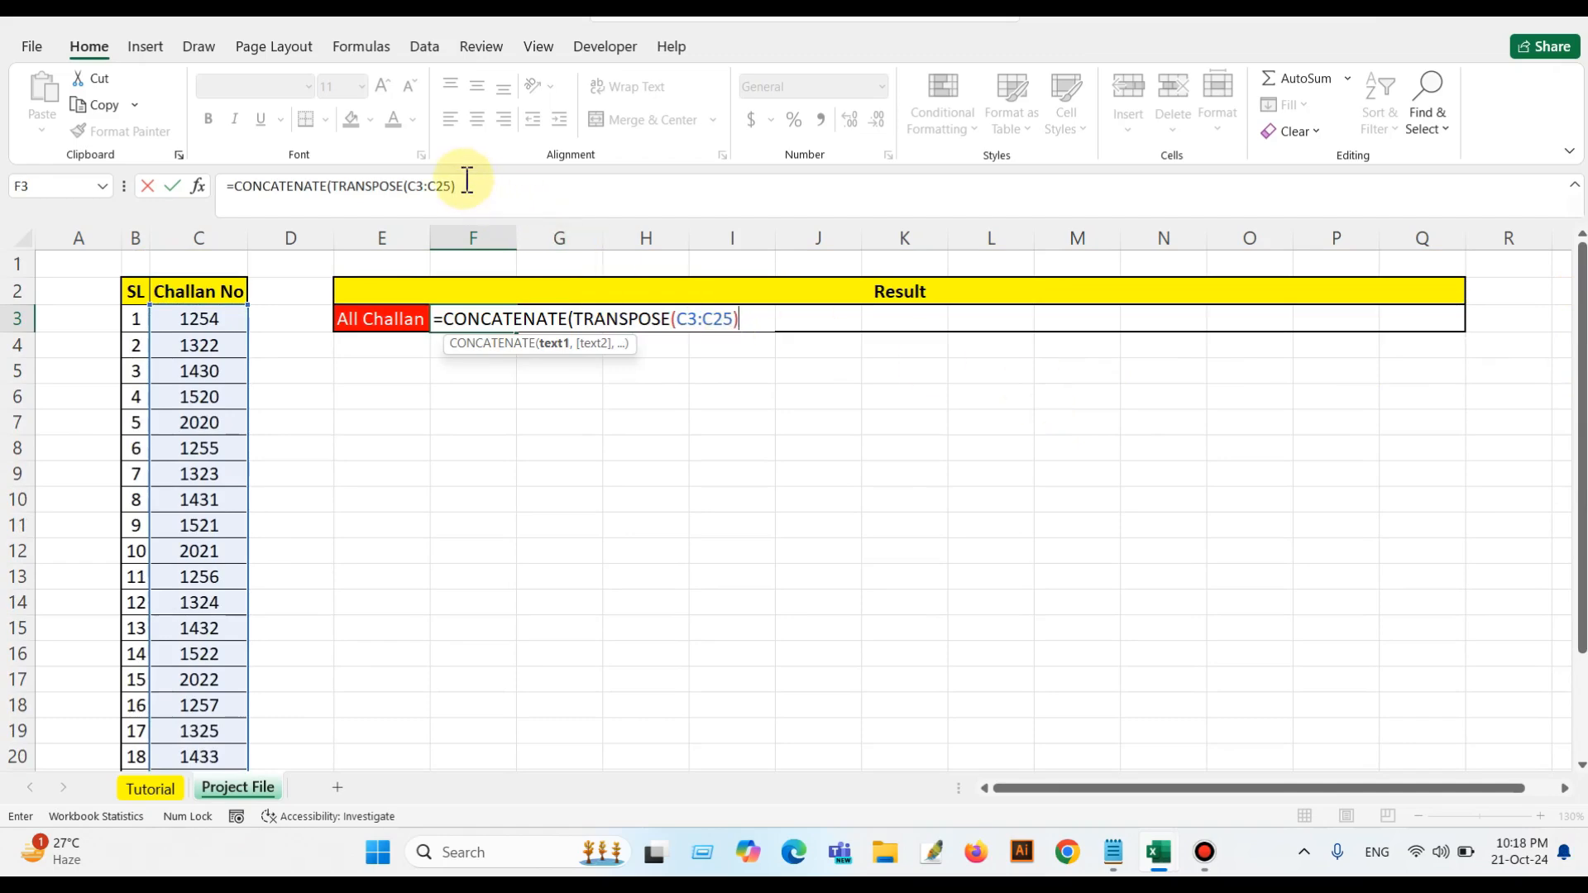
Convert the TRANSPOSE(C3:C25) argument of the F3 formula into its static array values
drag(468, 180, 336, 199)
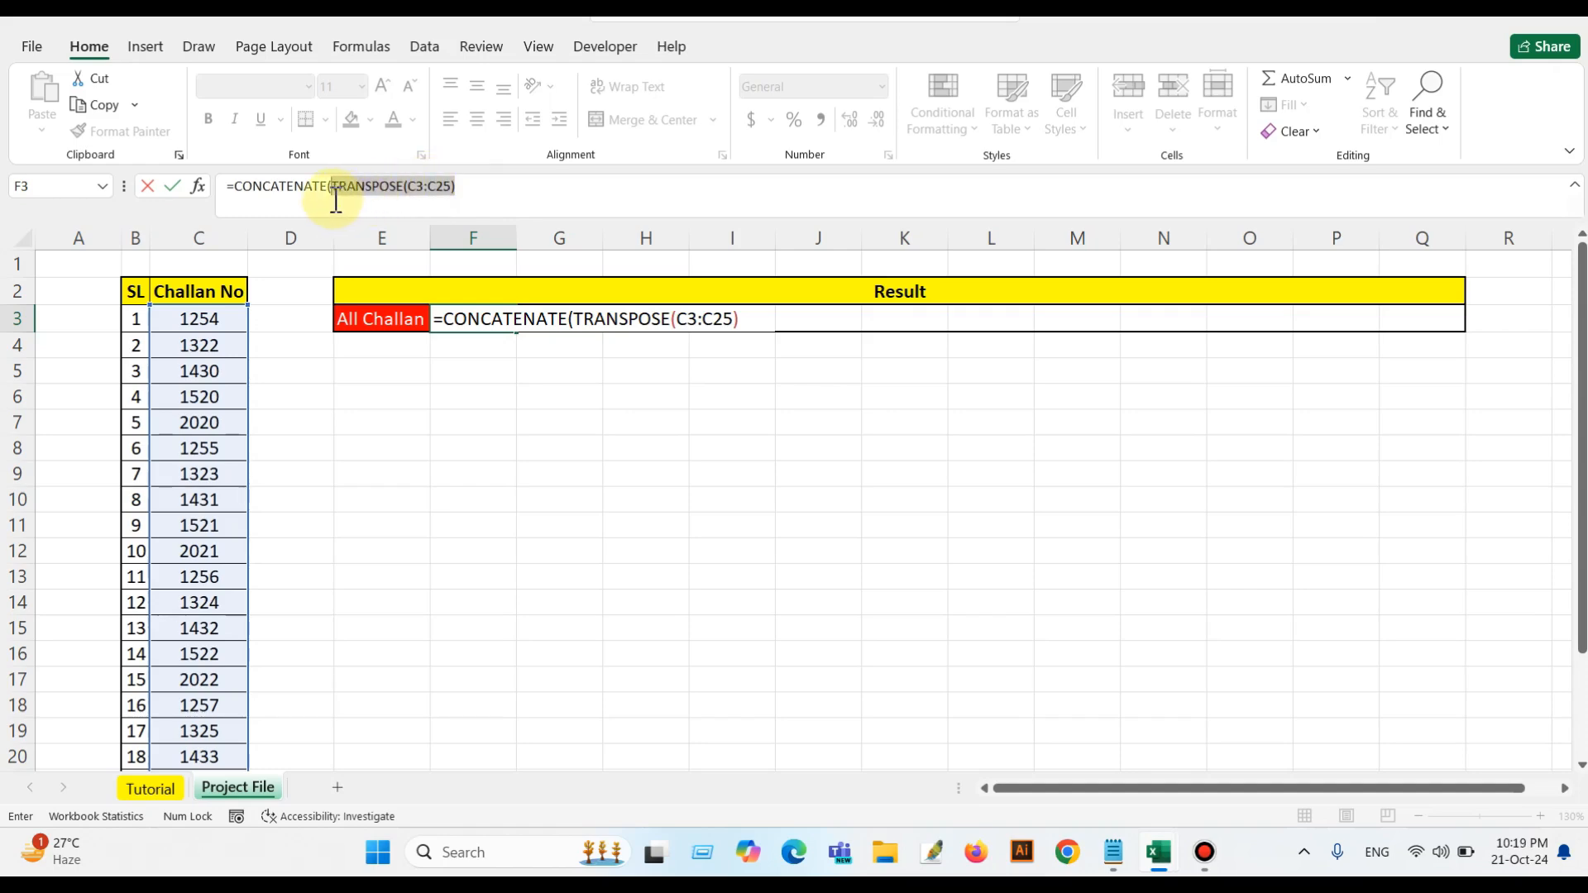
drag(336, 199, 336, 198)
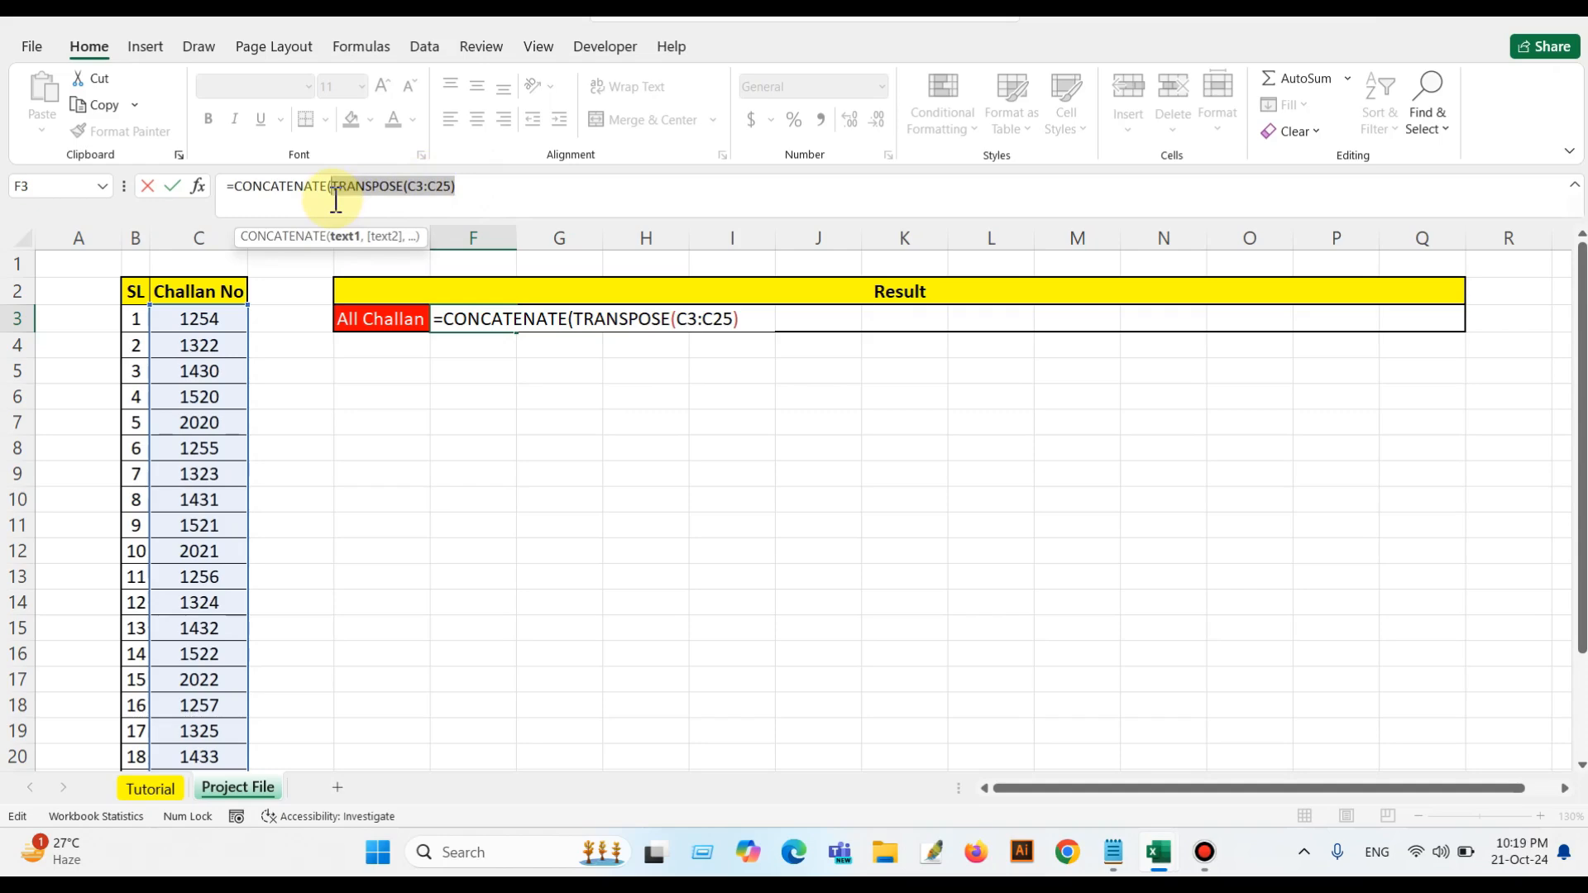
click(470, 189)
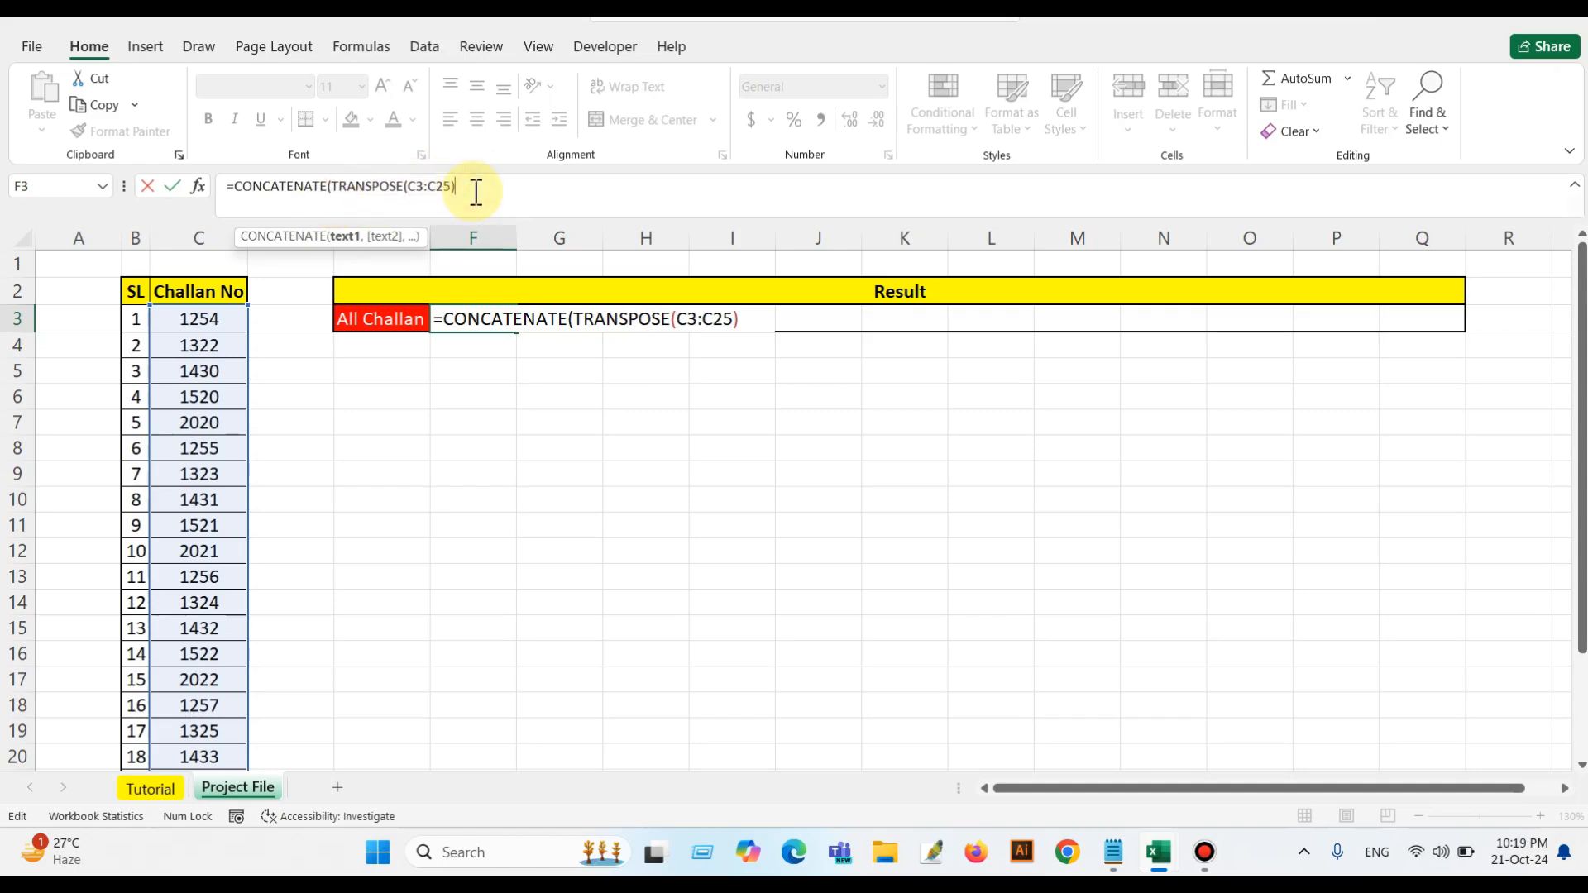
drag(442, 190, 334, 194)
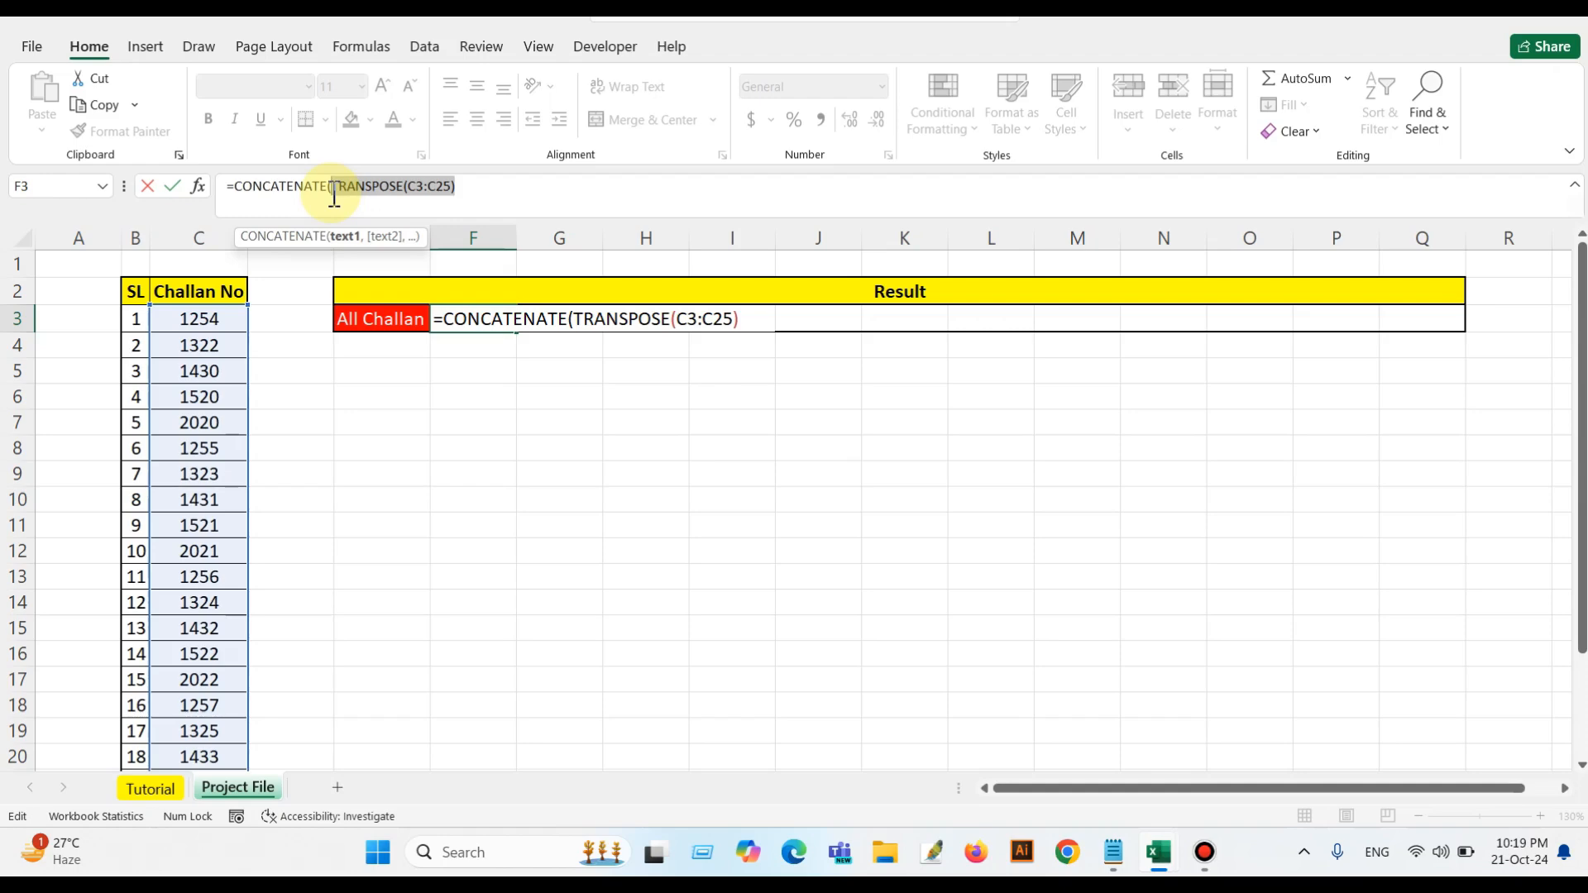
key(ctrl+equal)
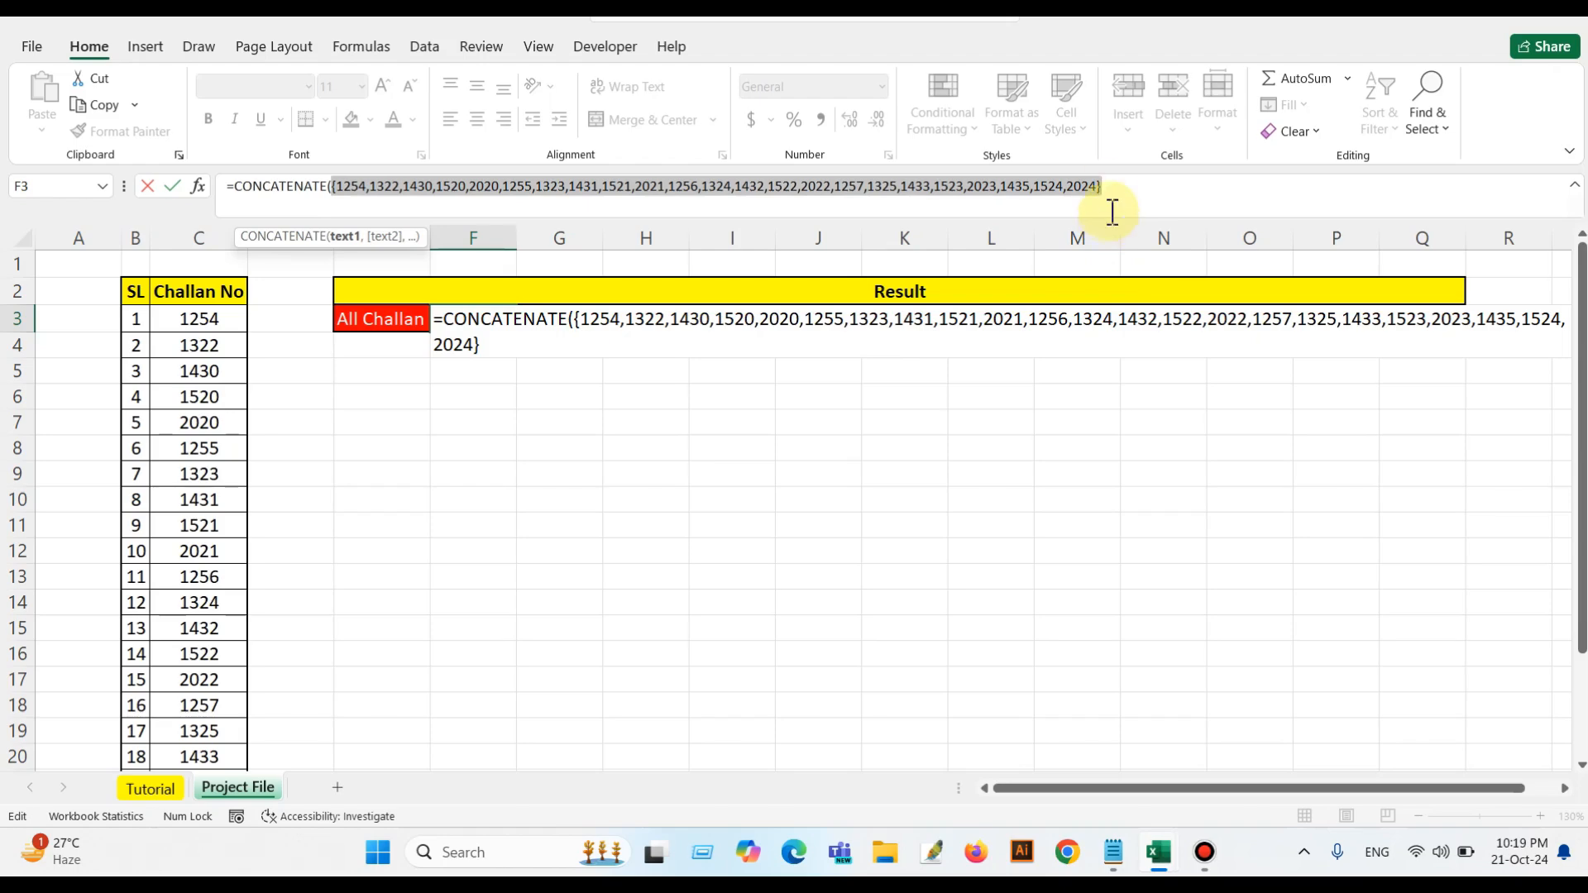
Remove the curly braces around the array values and commit the CONCATENATE formula in F3
click(1109, 186)
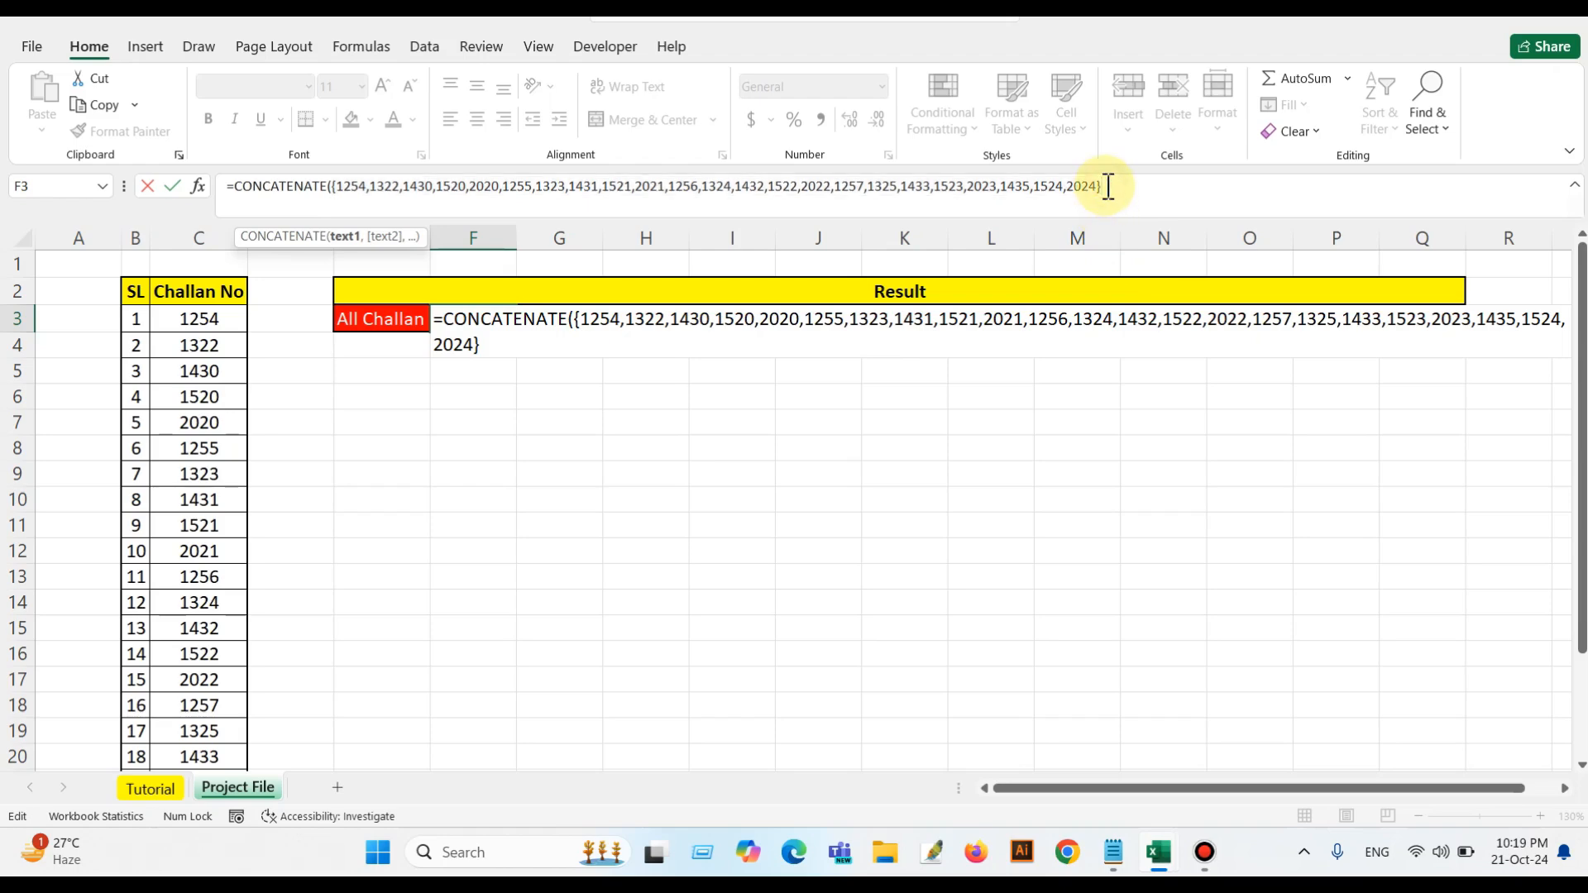
key(BackSpace)
click(338, 189)
key(BackSpace)
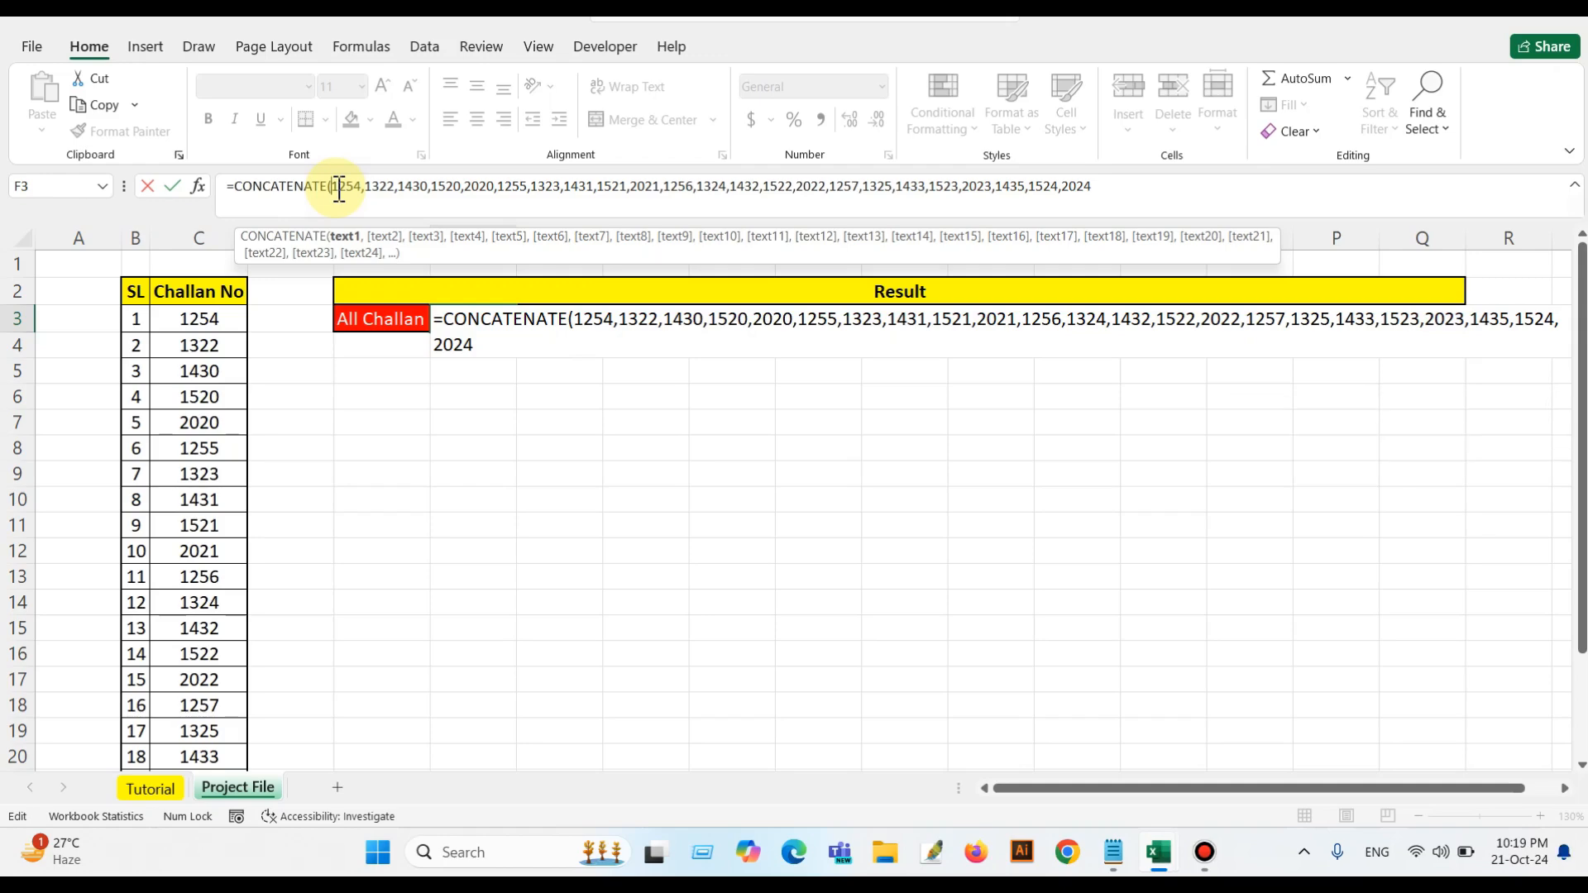
key(ctrl+Return)
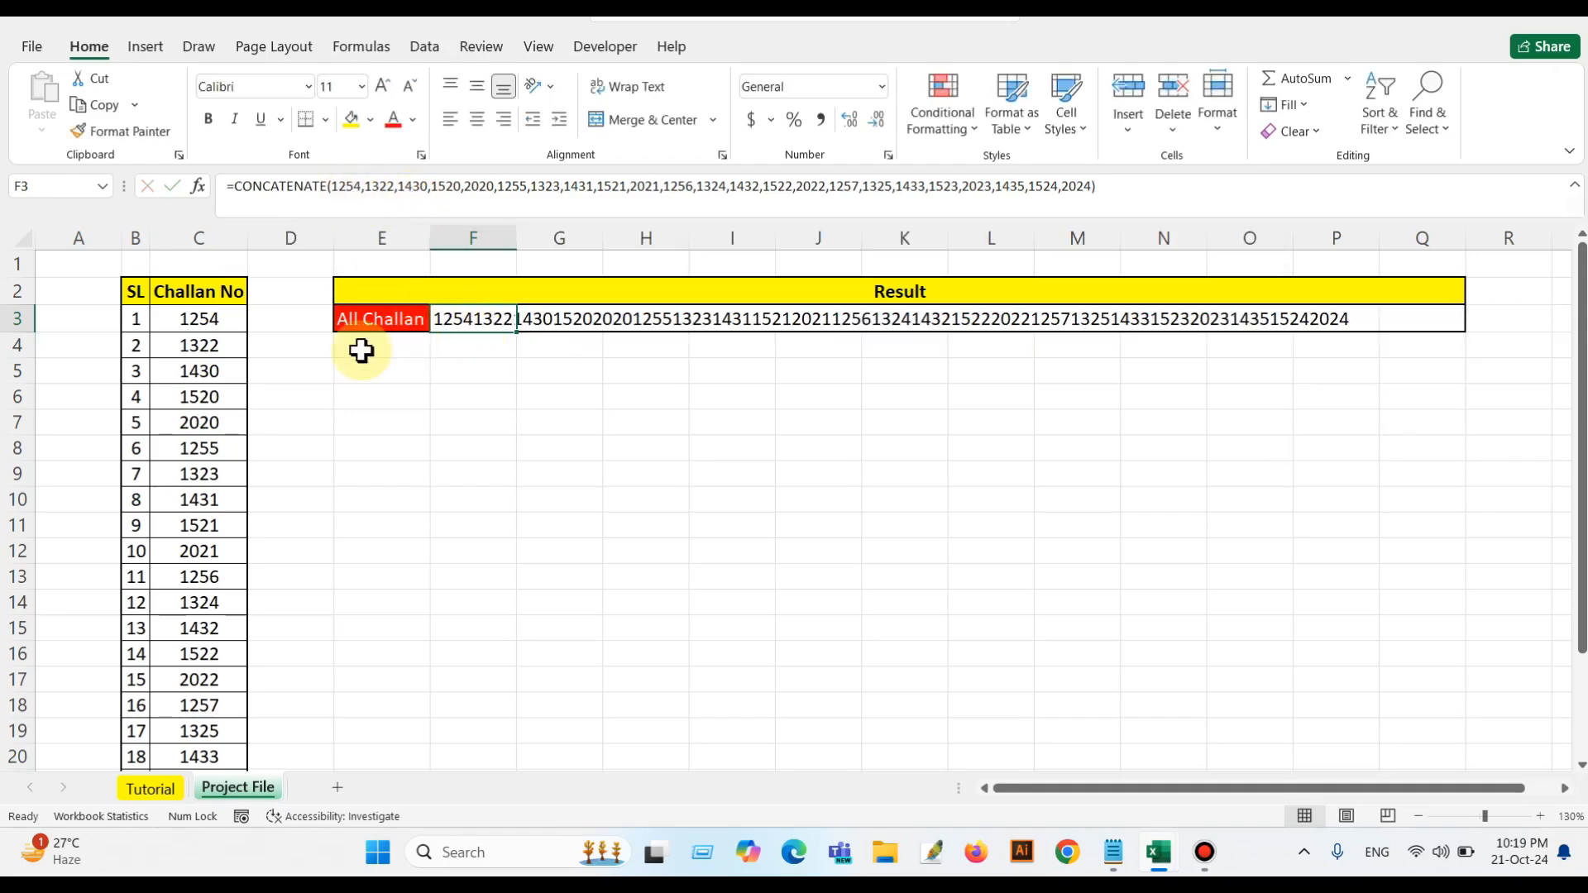
Clear the existing CONCATENATE formula from F3 beside the All Challan label
drag(213, 318, 202, 526)
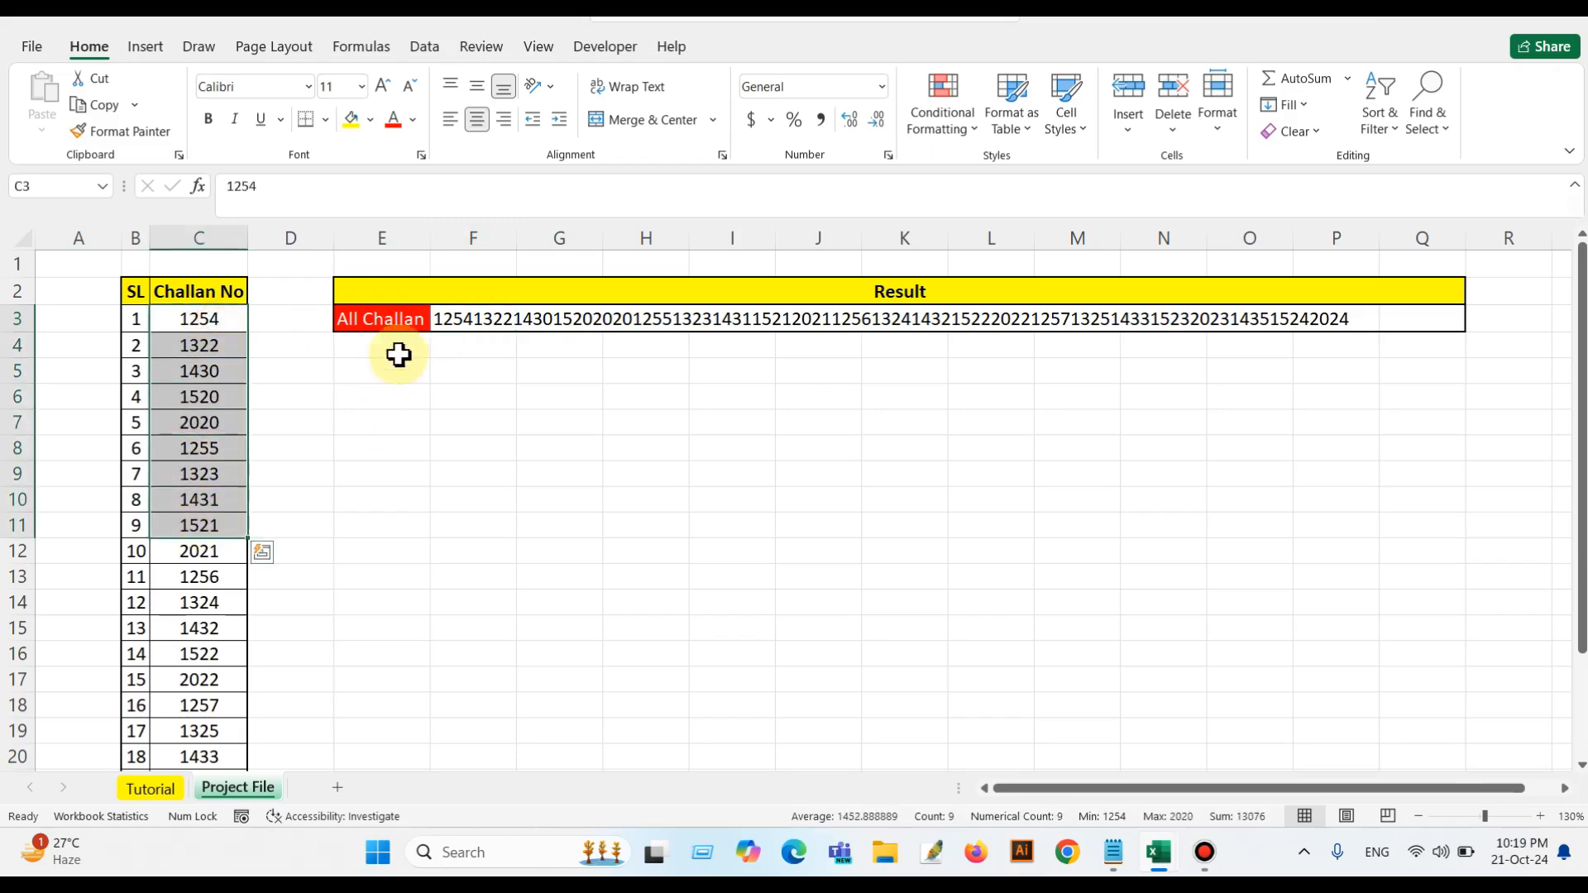
click(443, 315)
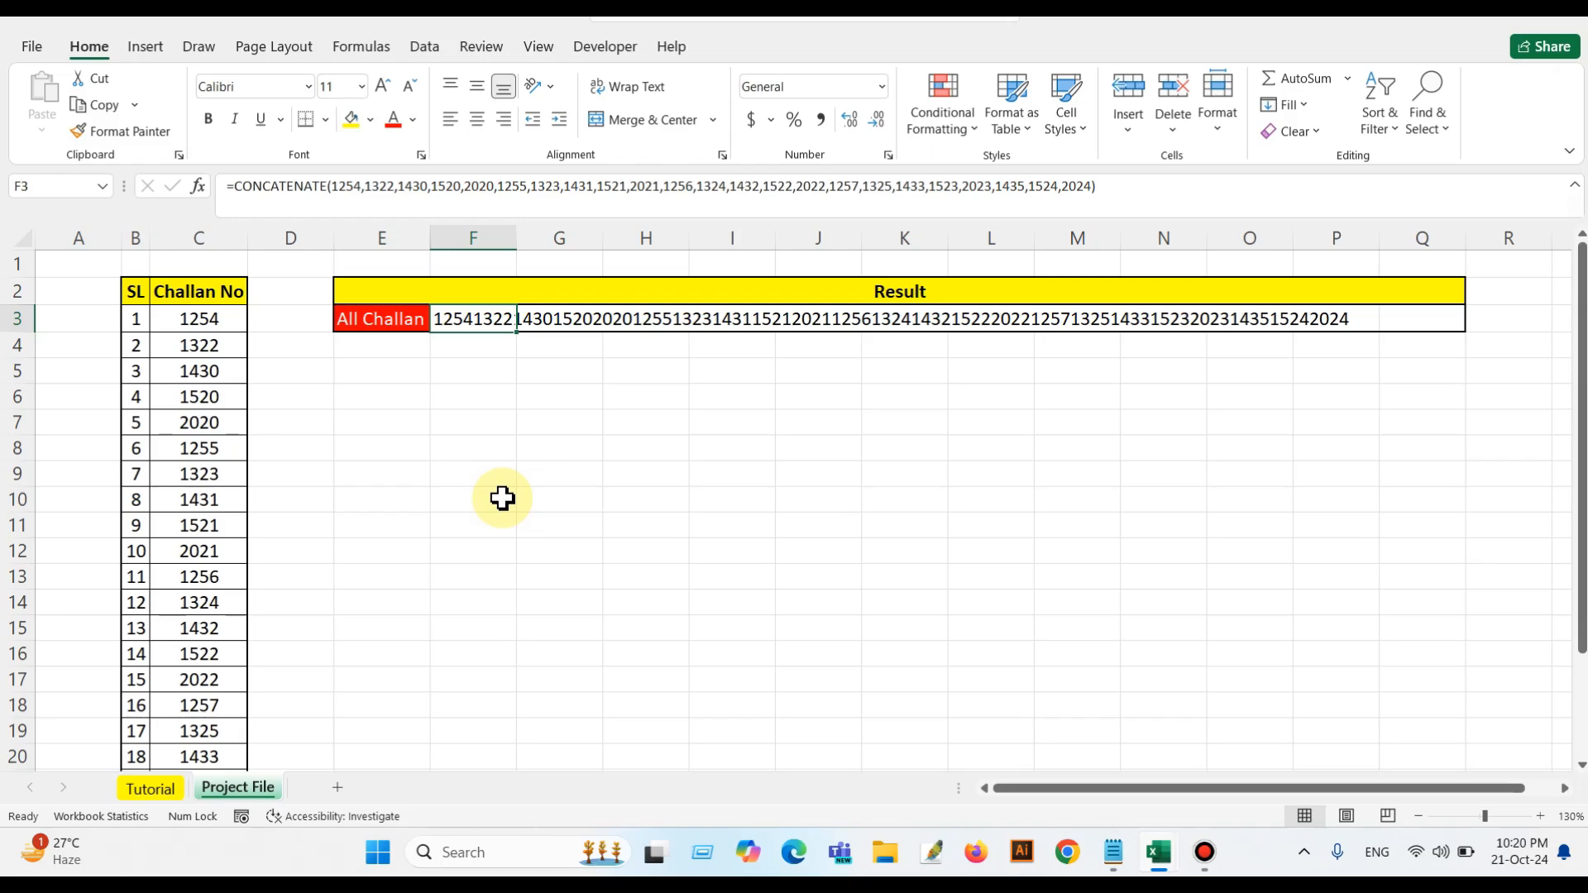
key(Delete)
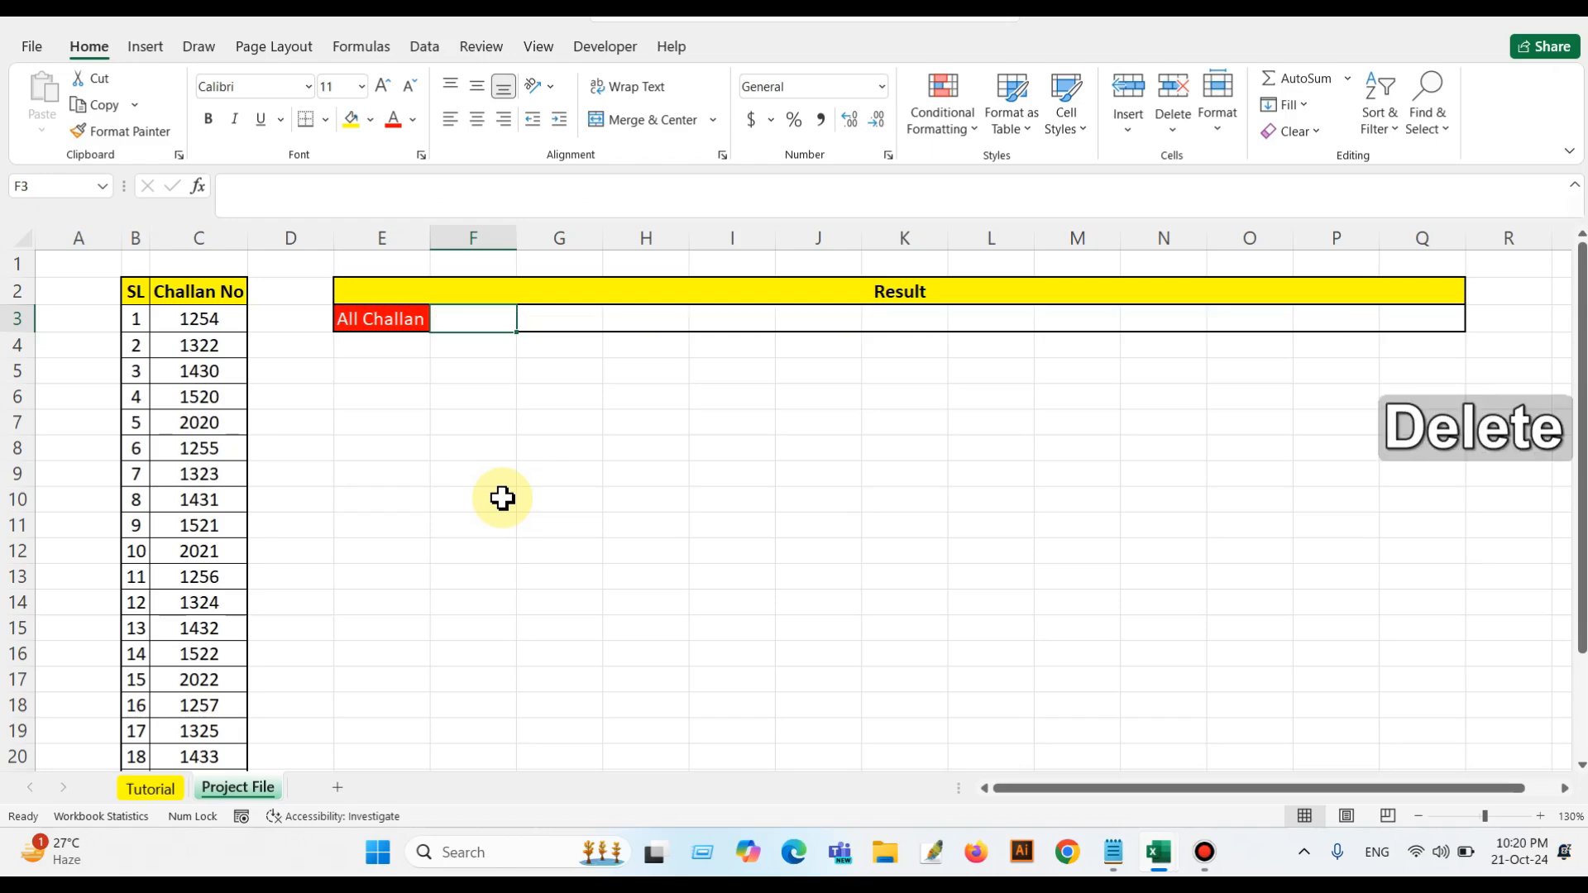
Start a new formula in F3 with =CONCATENATE(TRANSPOSE(C3:C25, keeping the cell in edit mode
text(=)
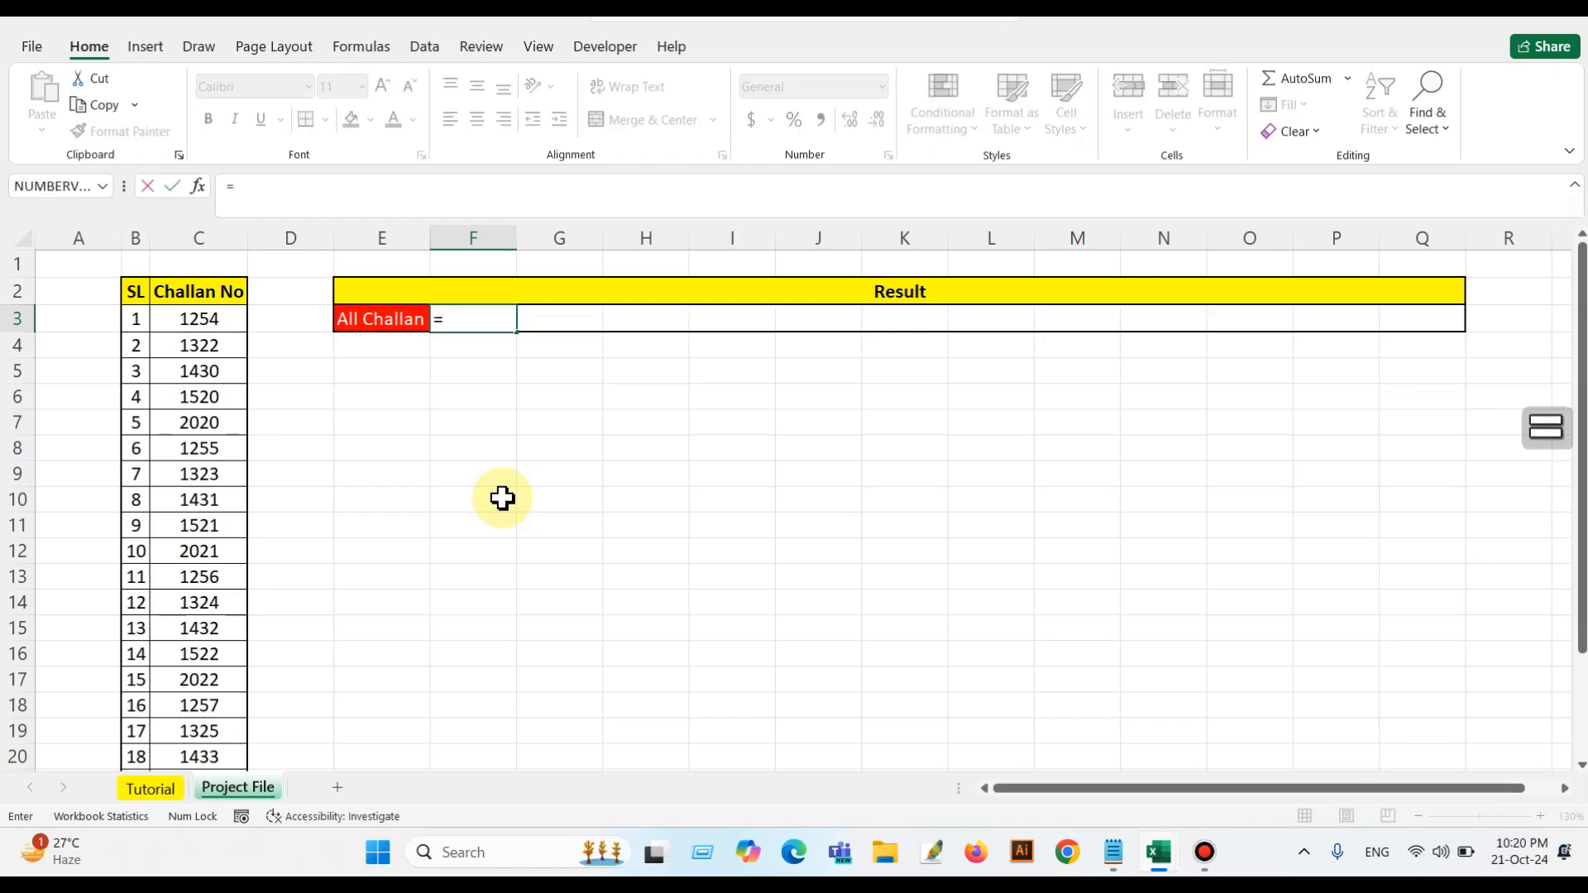
text(conc)
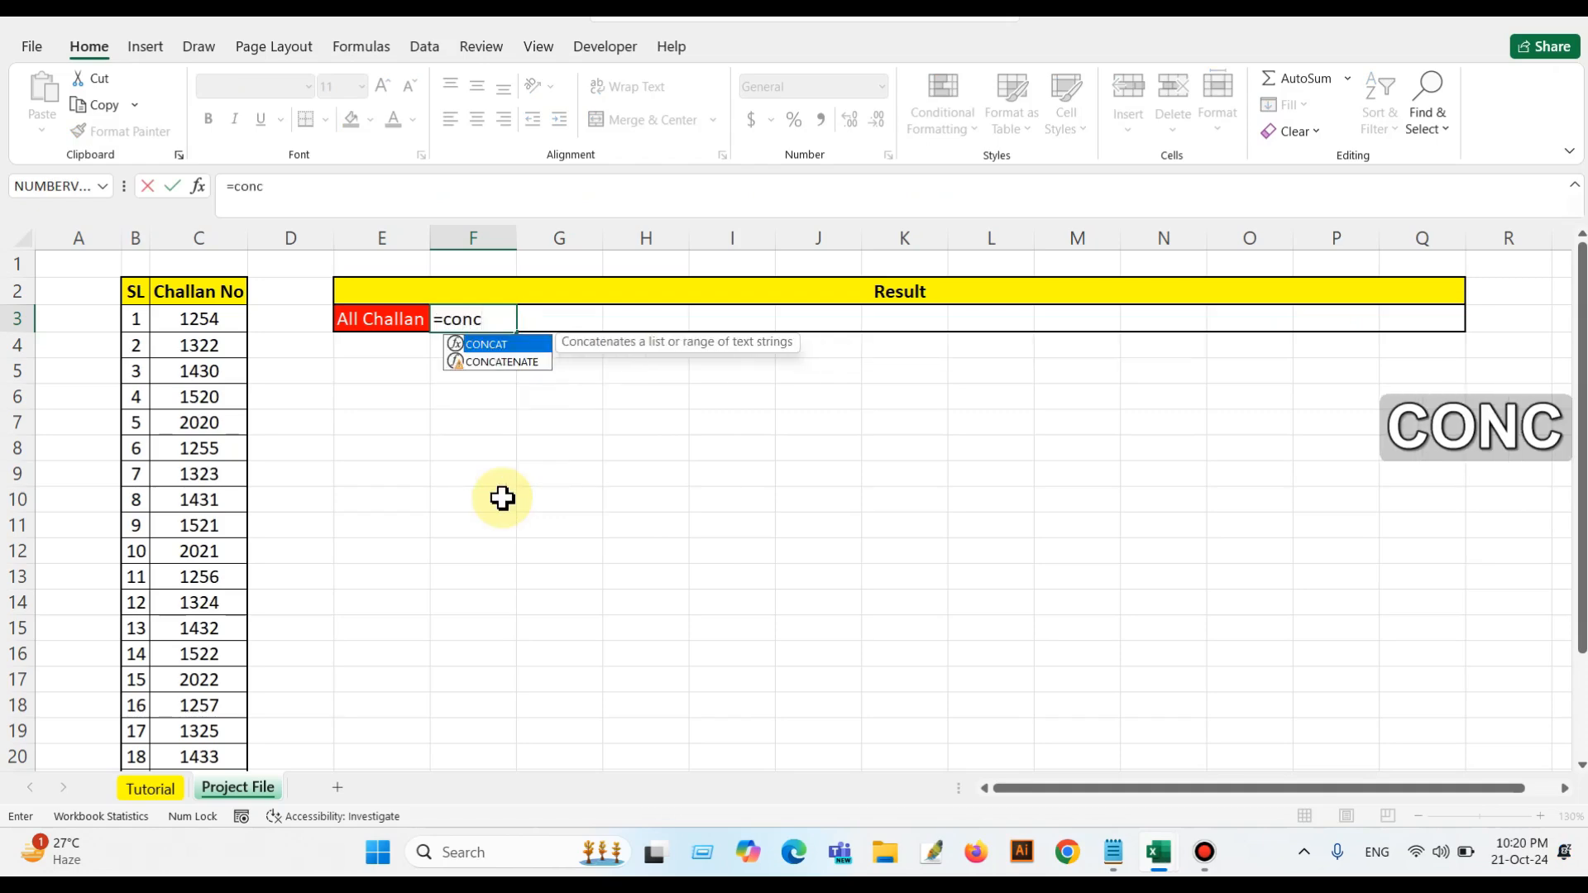
key(Down)
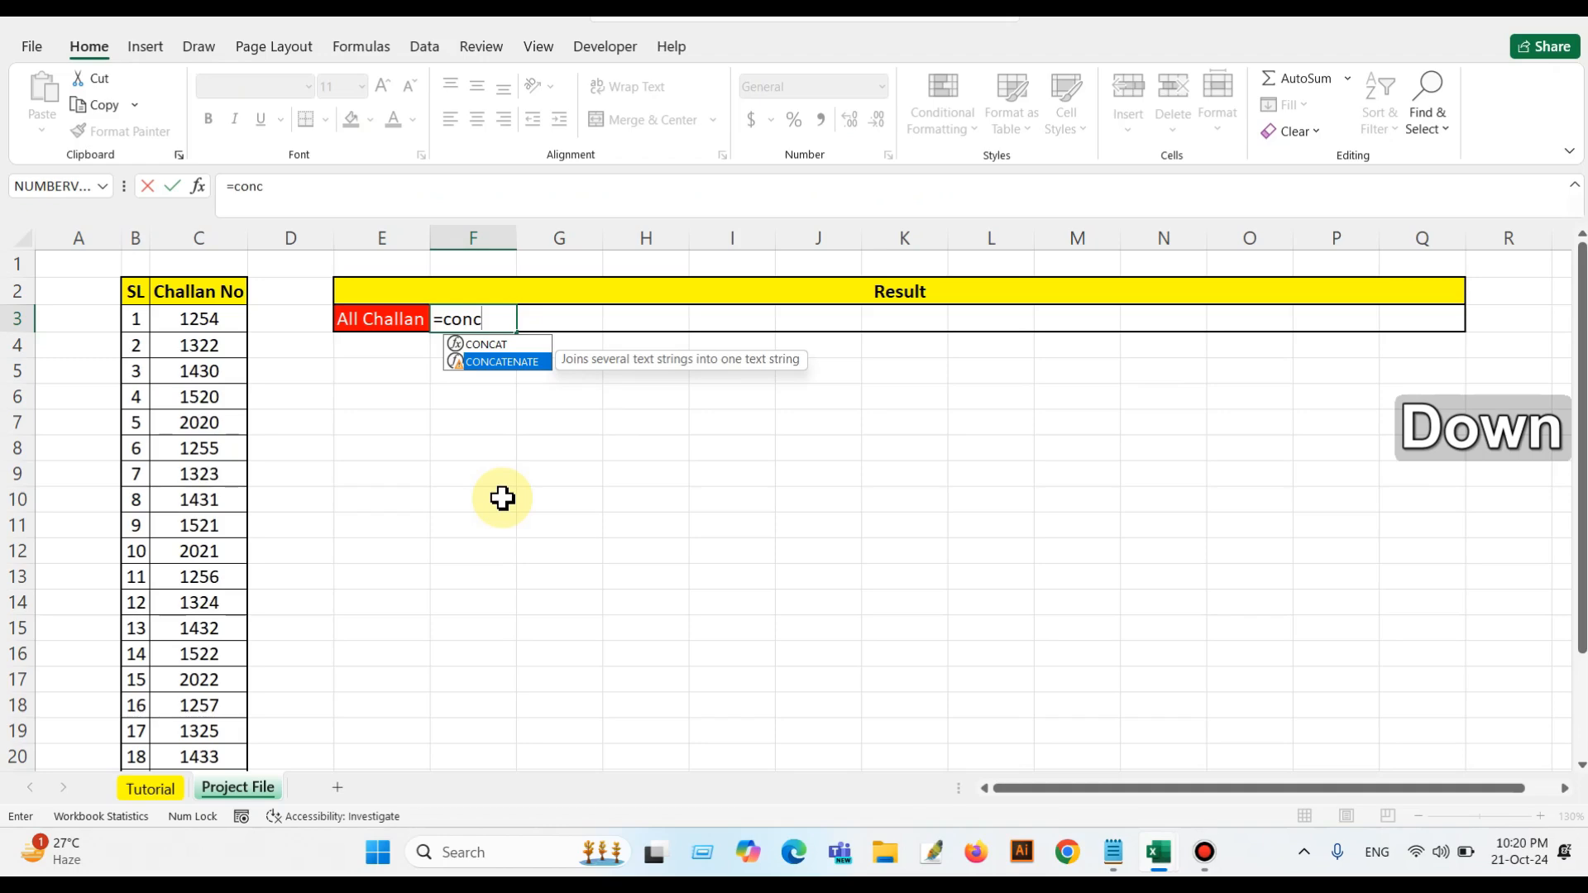
key(Tab)
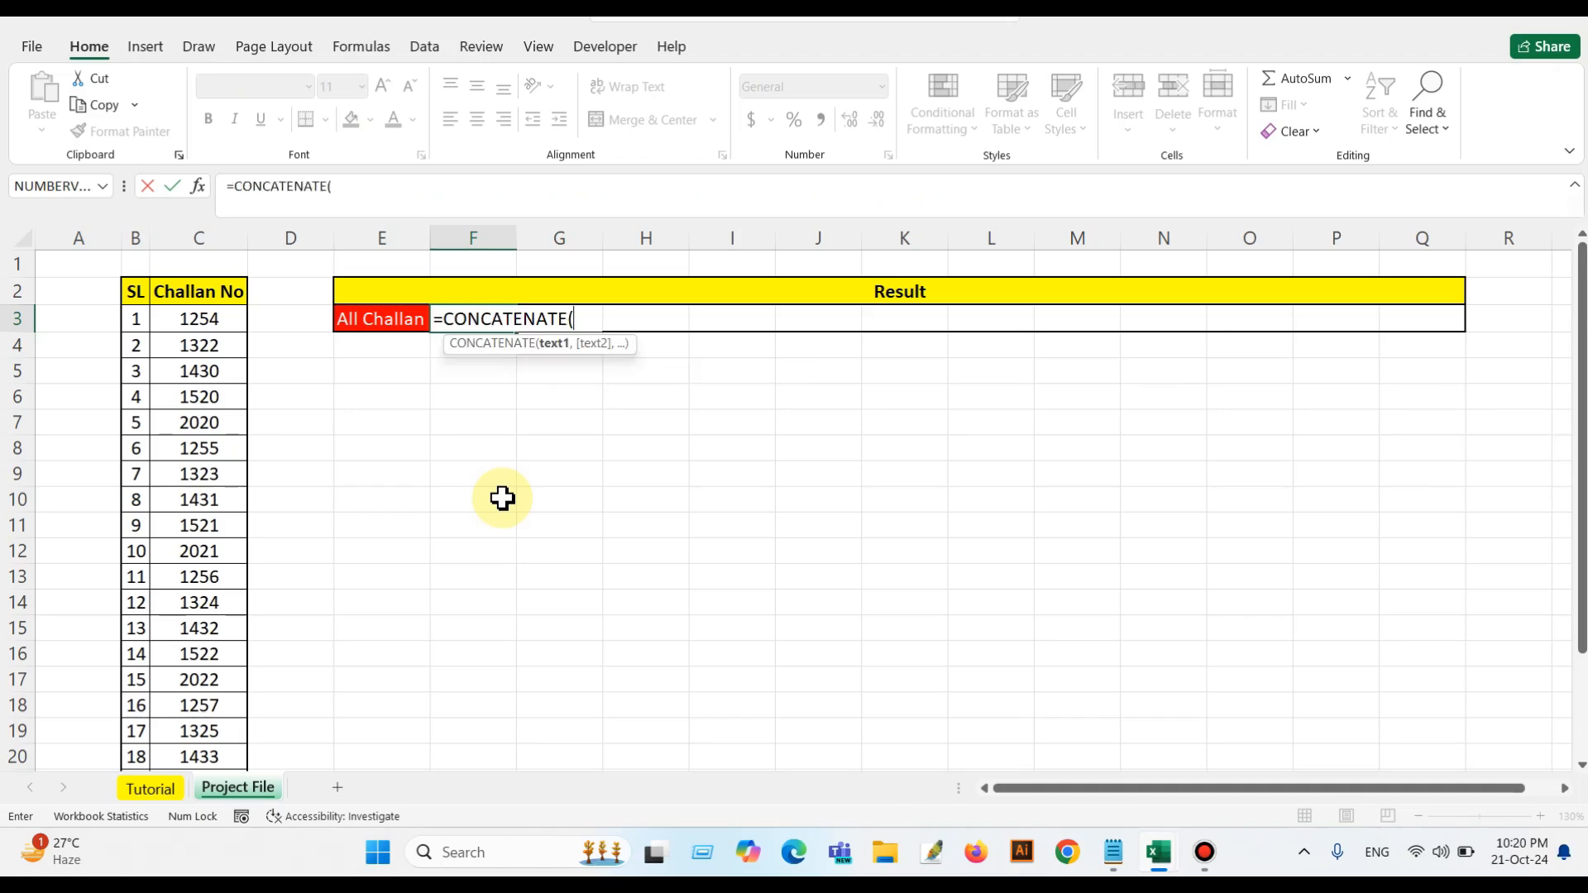
text(trans)
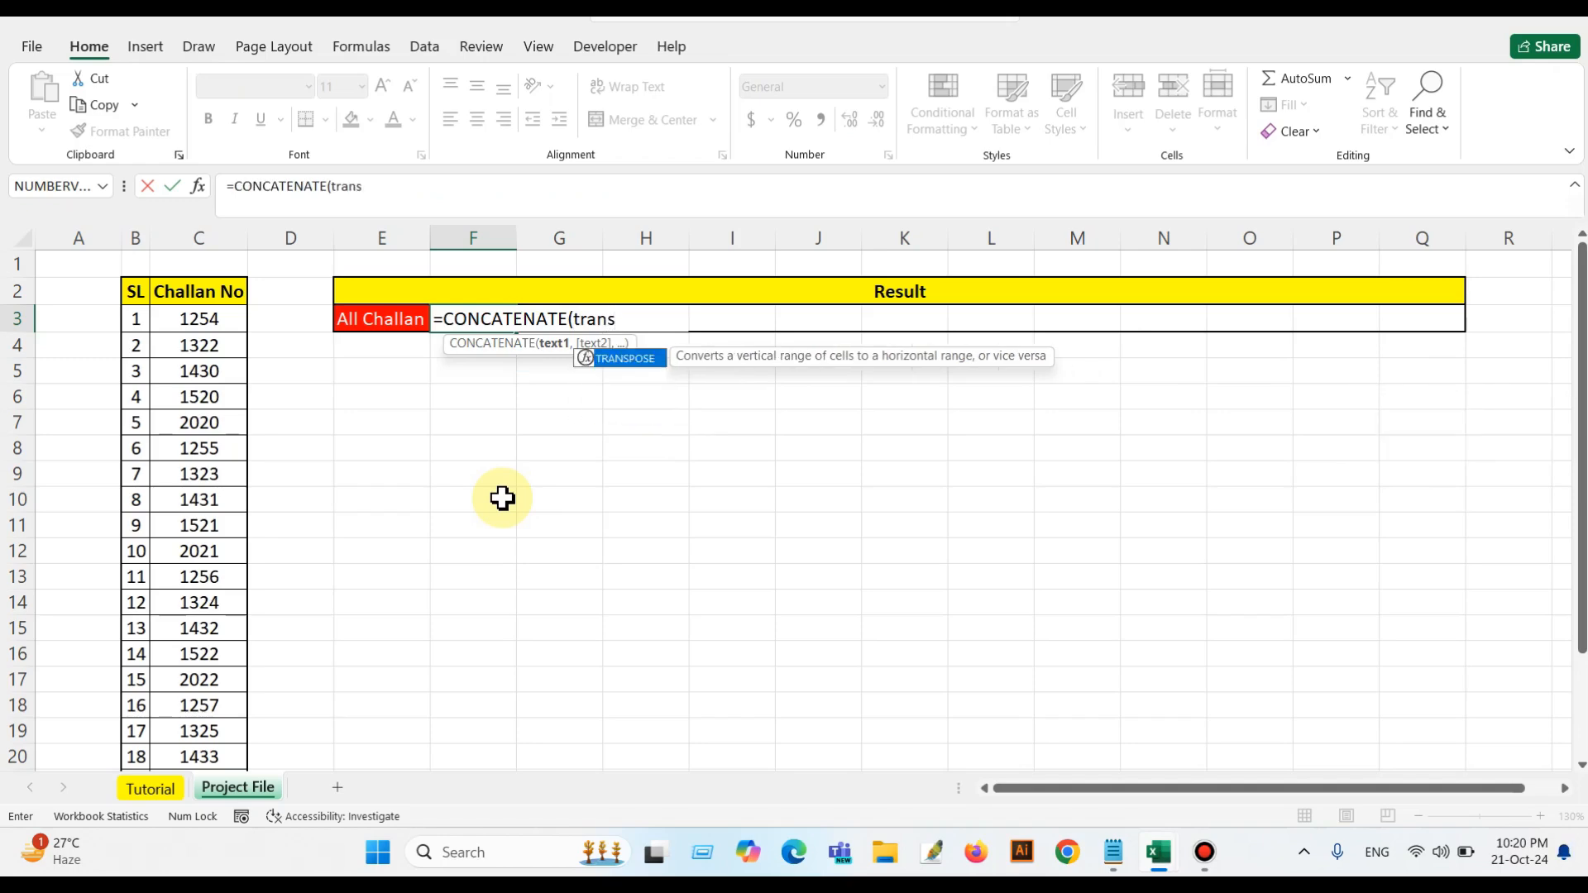
key(Tab)
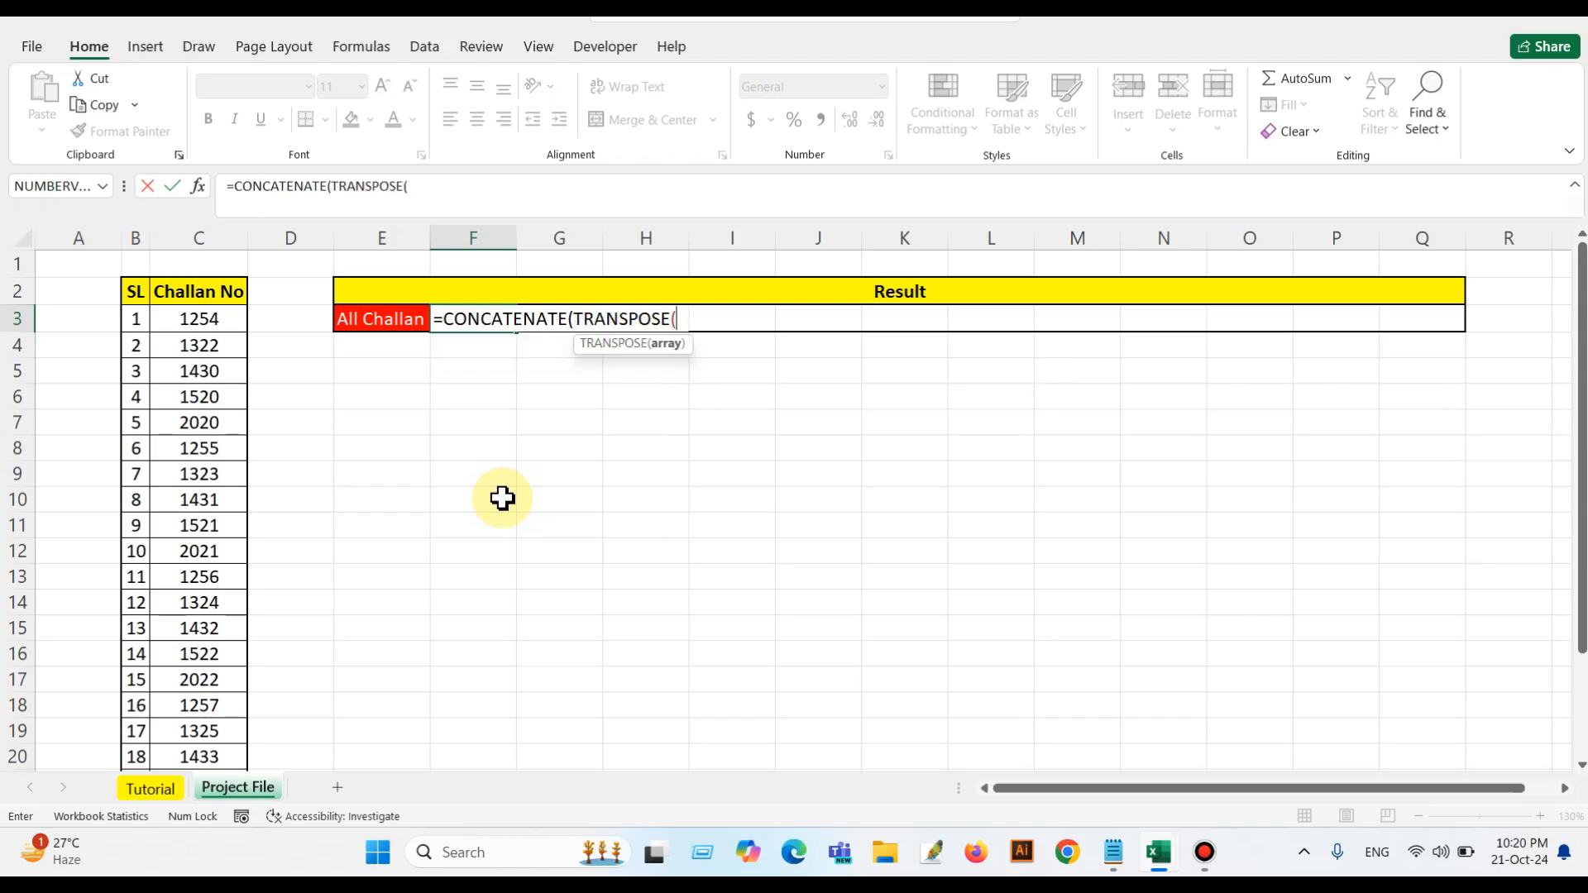
drag(207, 318, 211, 728)
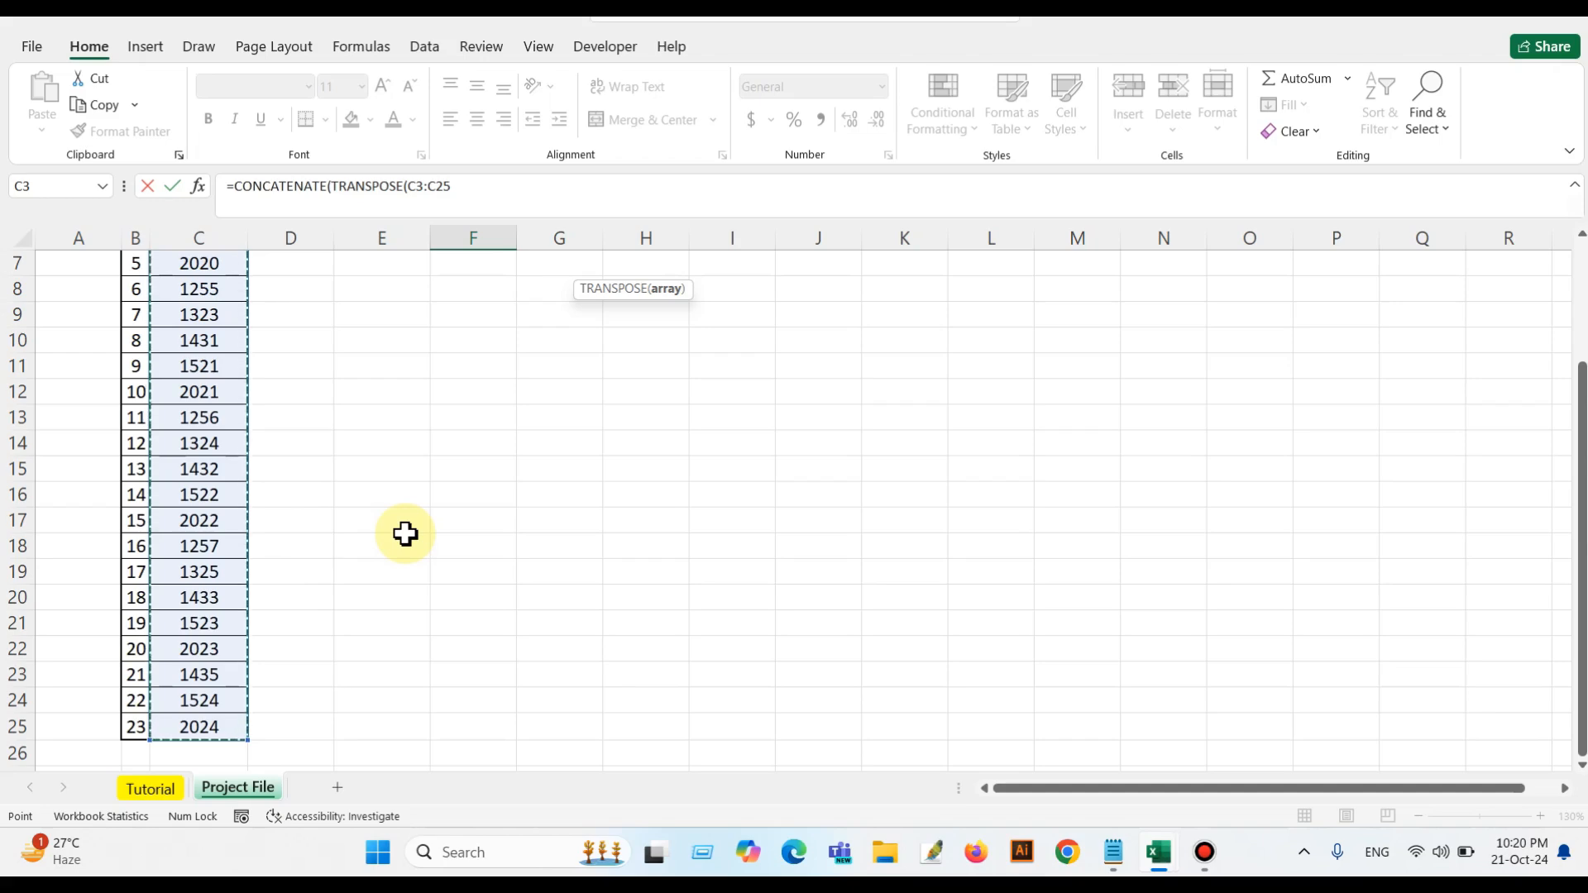
Append &" ,") to the C3:C25 range in the F3 formula, with a space before the comma, closing TRANSPOSE
text(&)
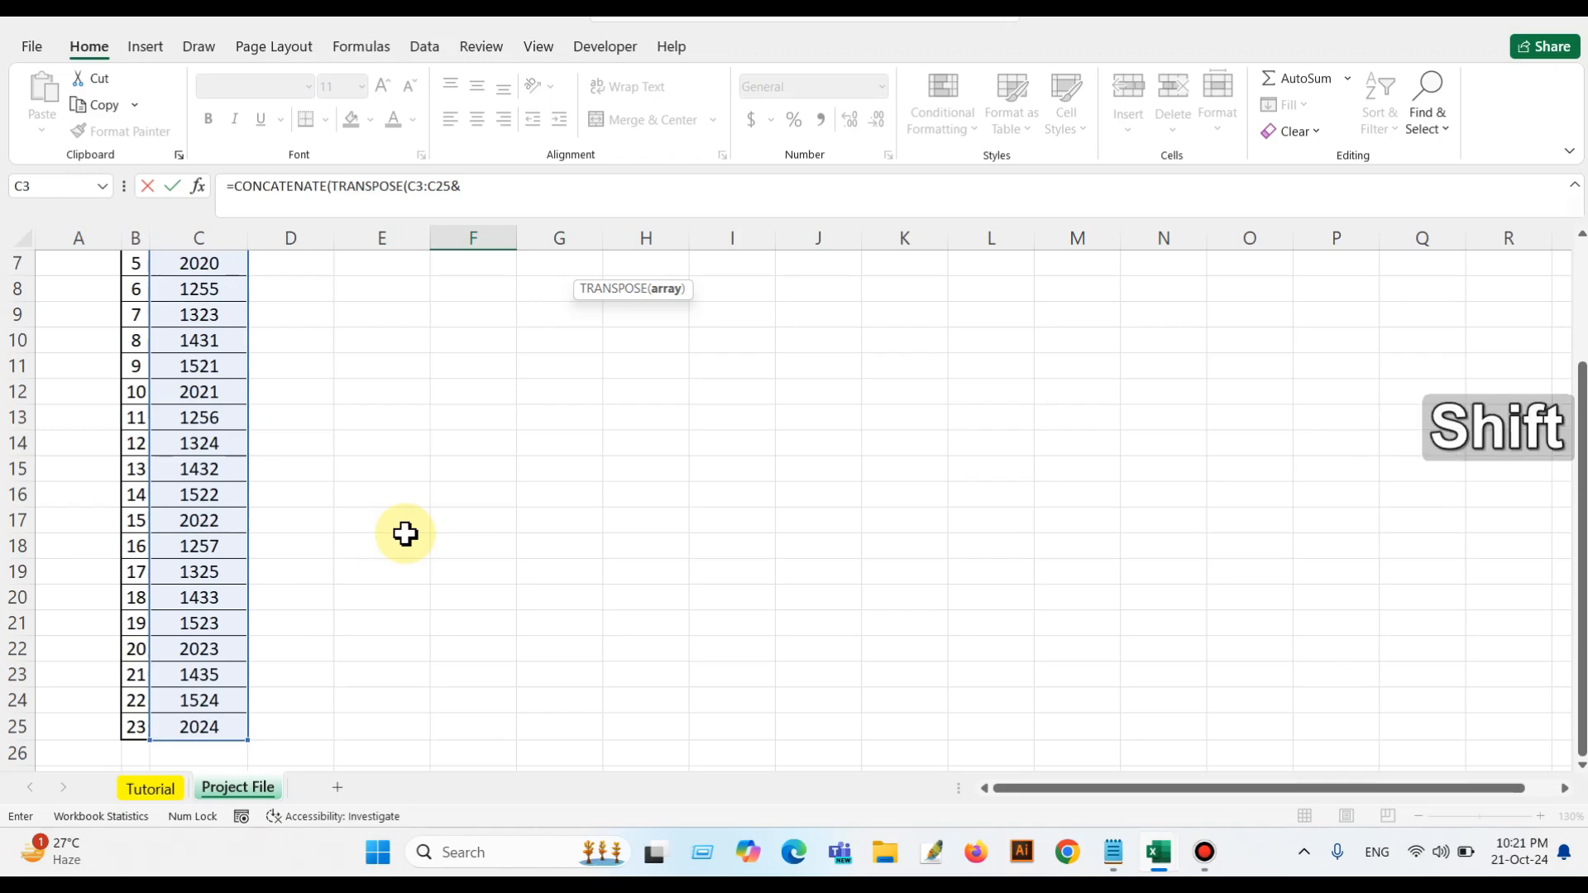
text(")
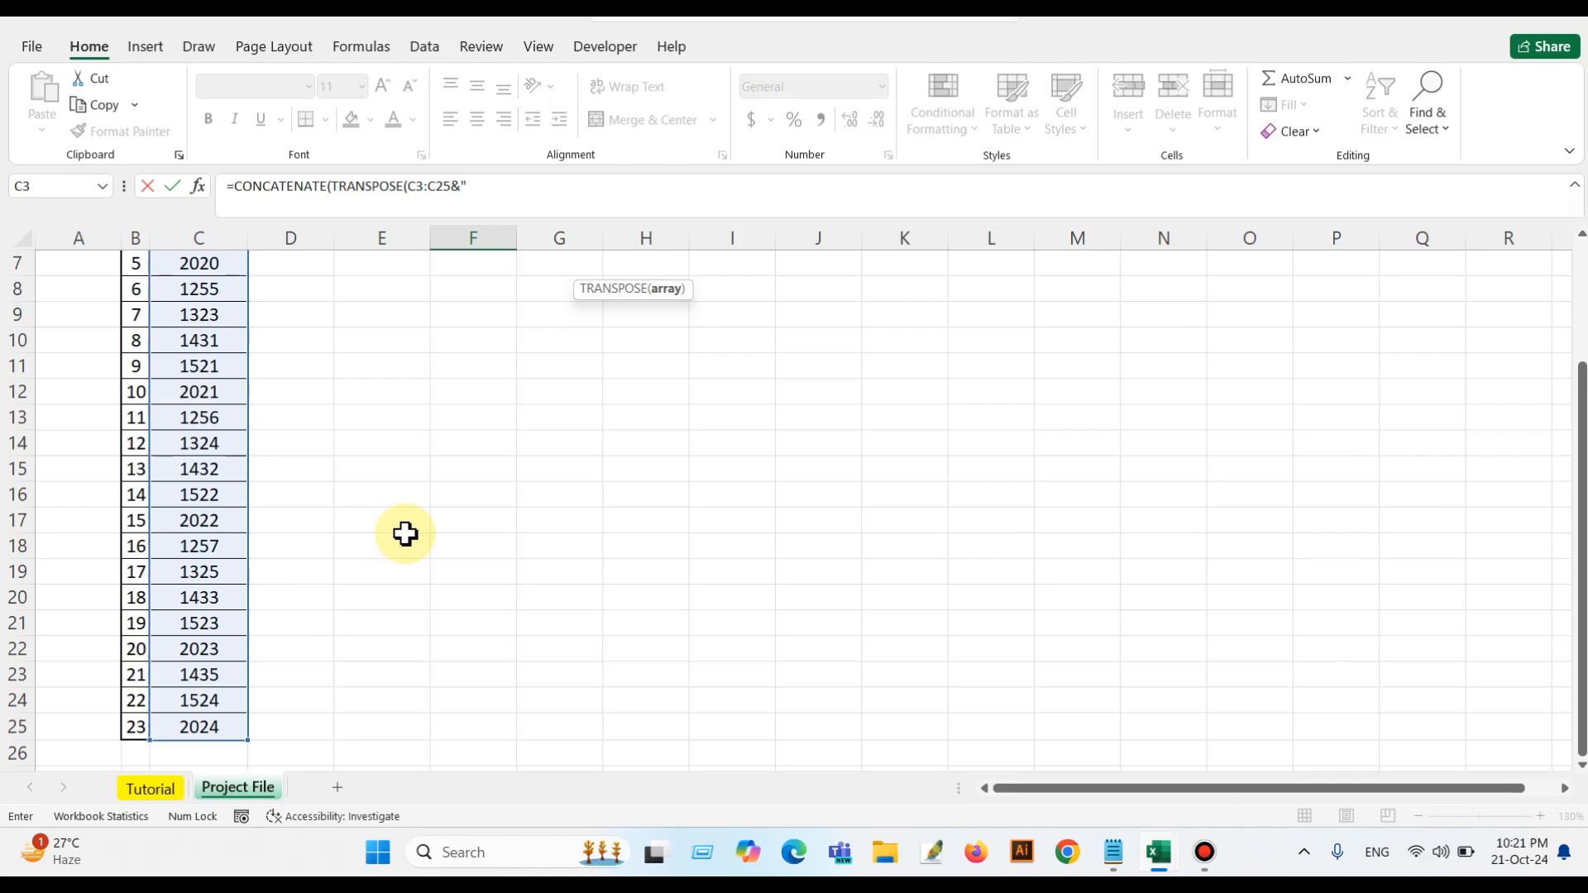
text(,"))
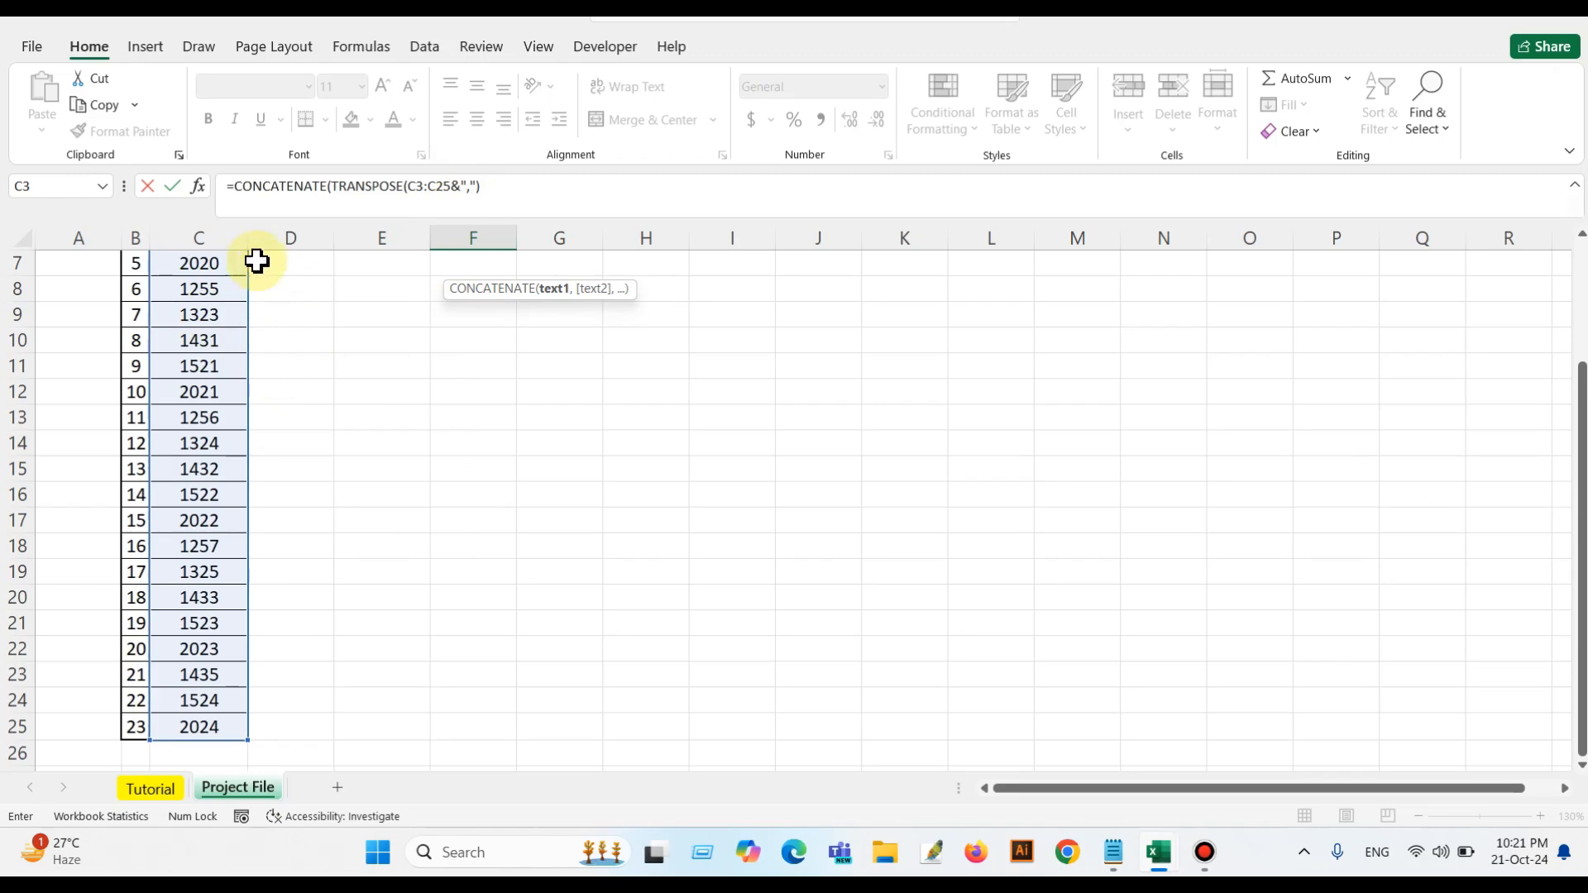
click(469, 187)
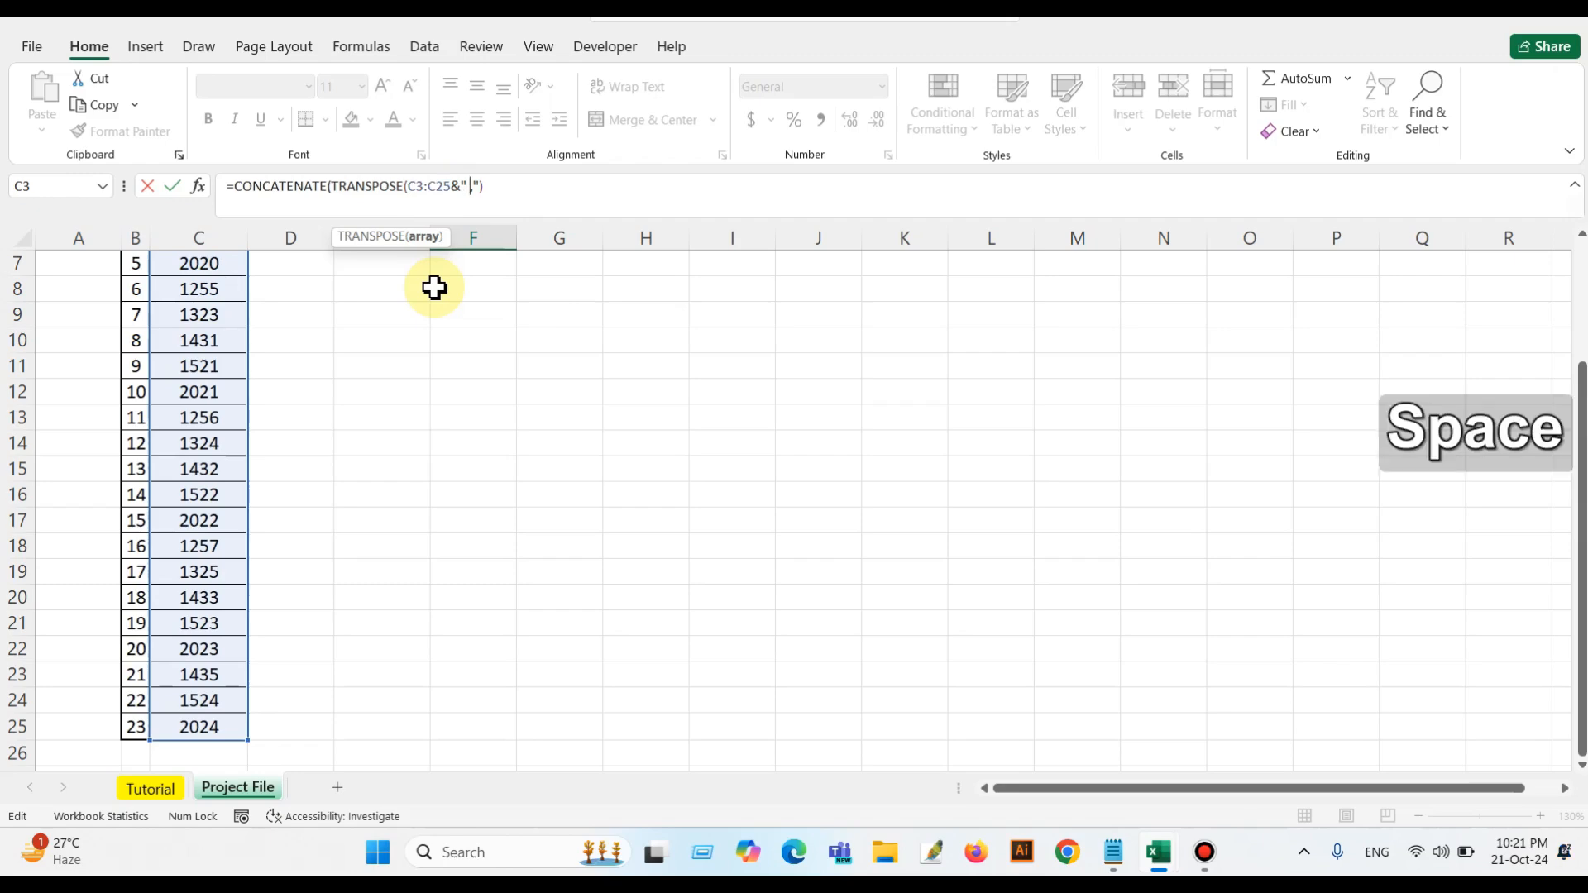
Convert the TRANSPOSE(C3:C25&" ,") argument of the F3 formula into its static array values
click(502, 182)
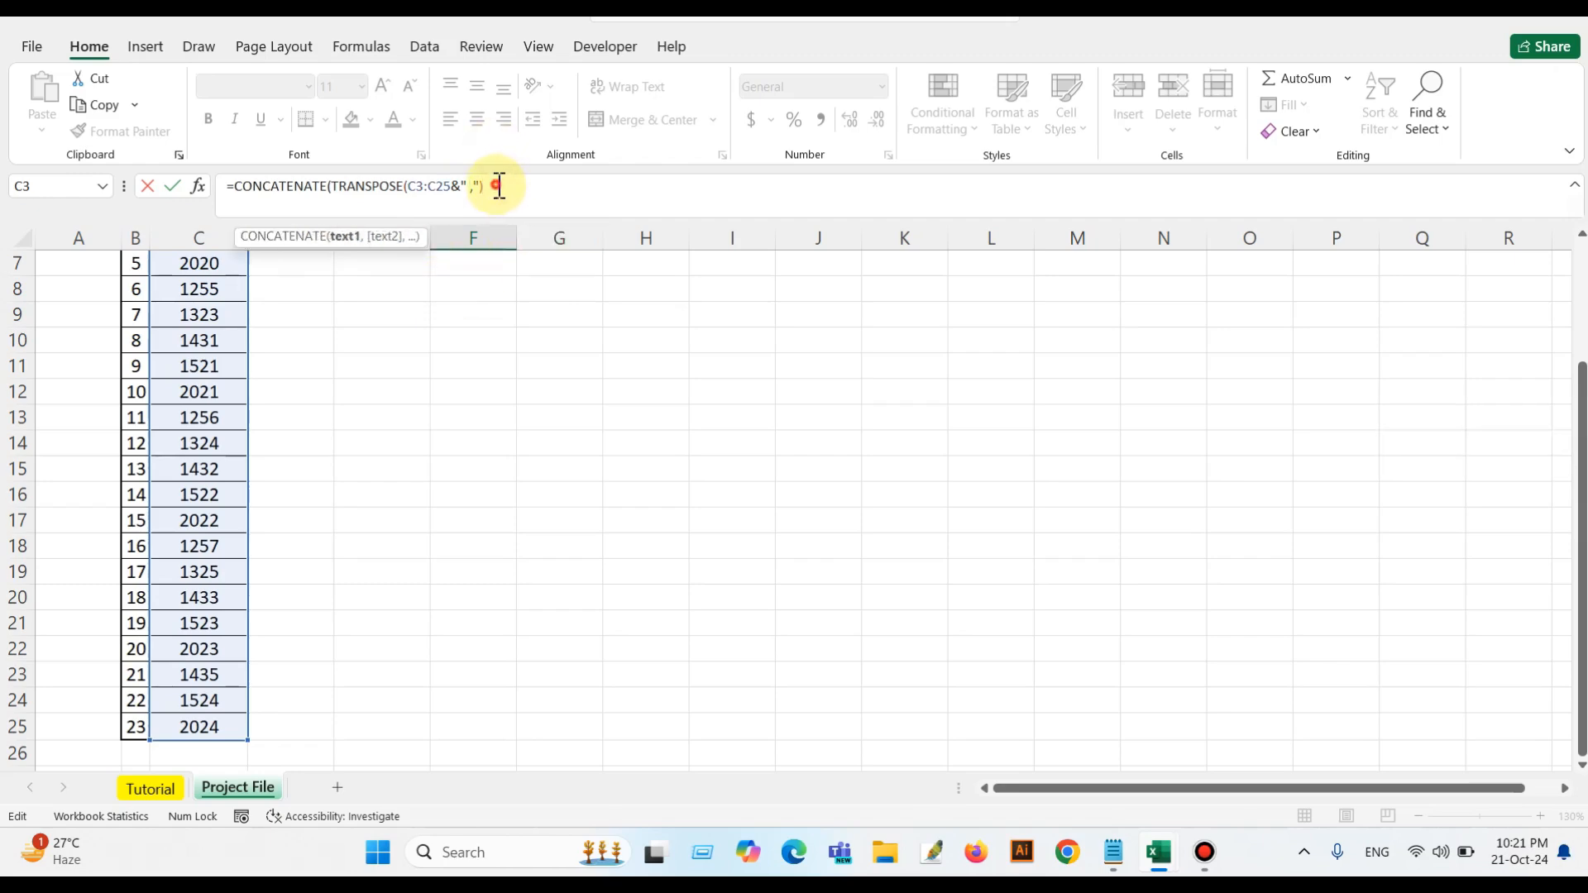
drag(496, 188, 334, 196)
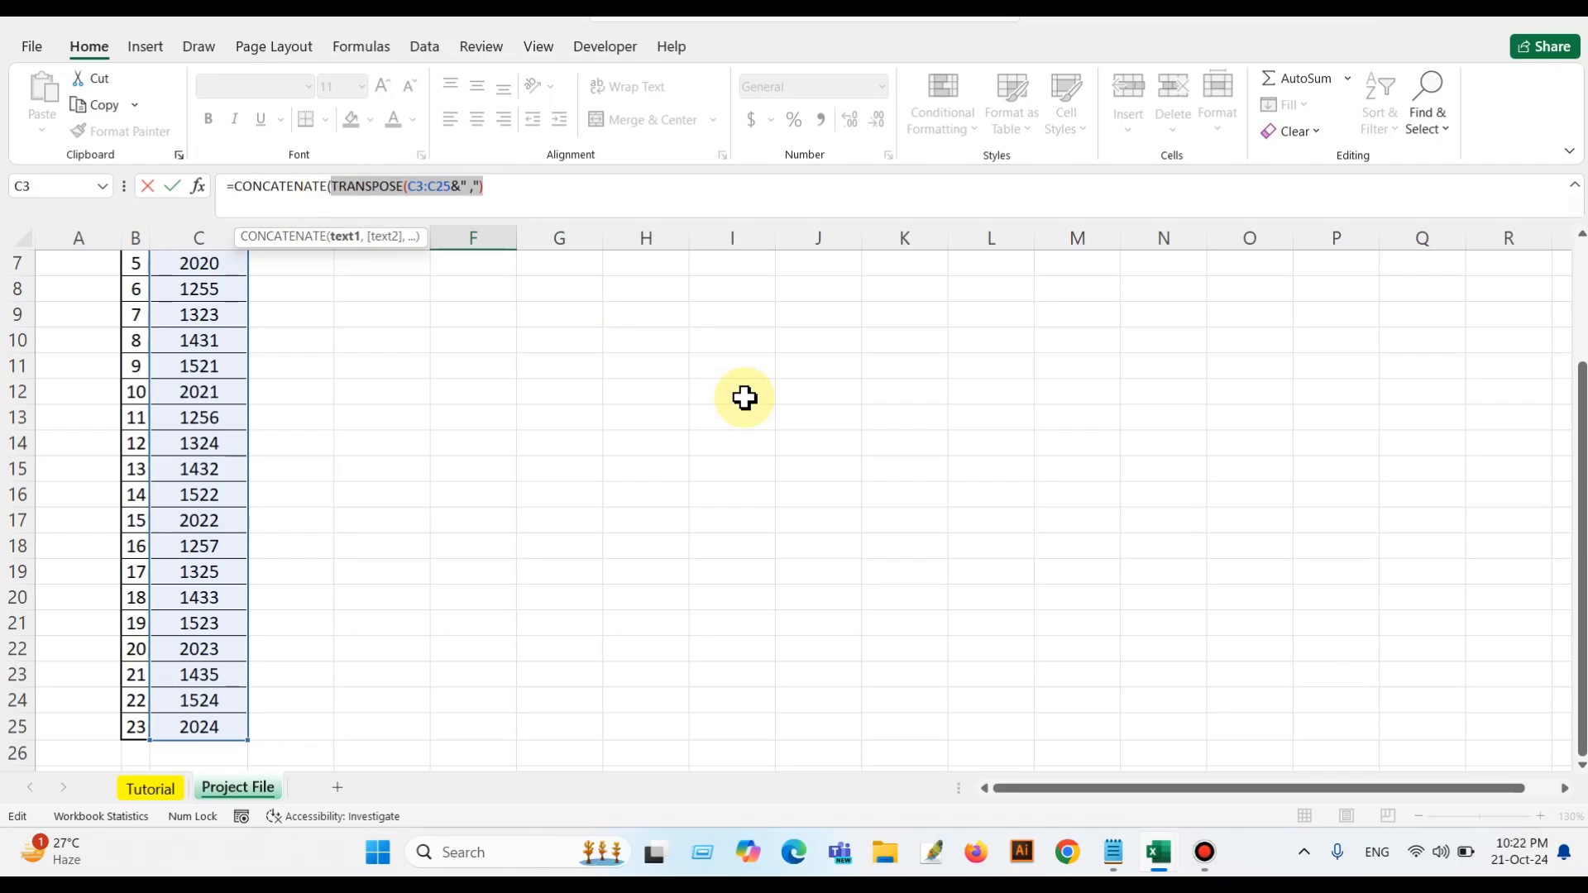
key(ctrl+equal)
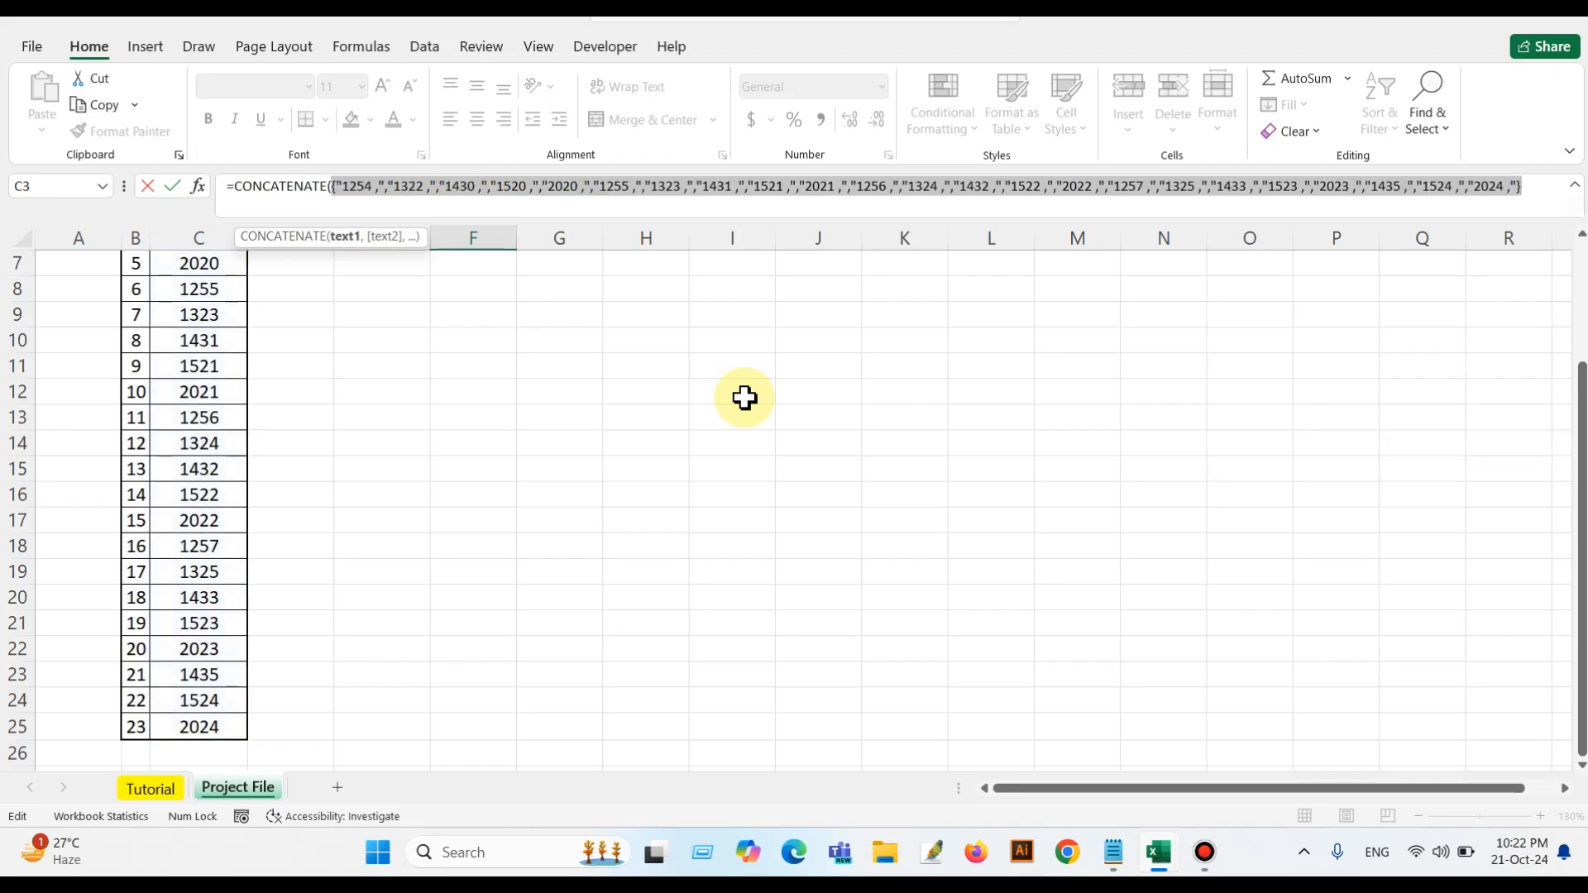
Remove both curly braces around the comma-suffixed array values and commit the CONCATENATE formula in F3
click(1526, 187)
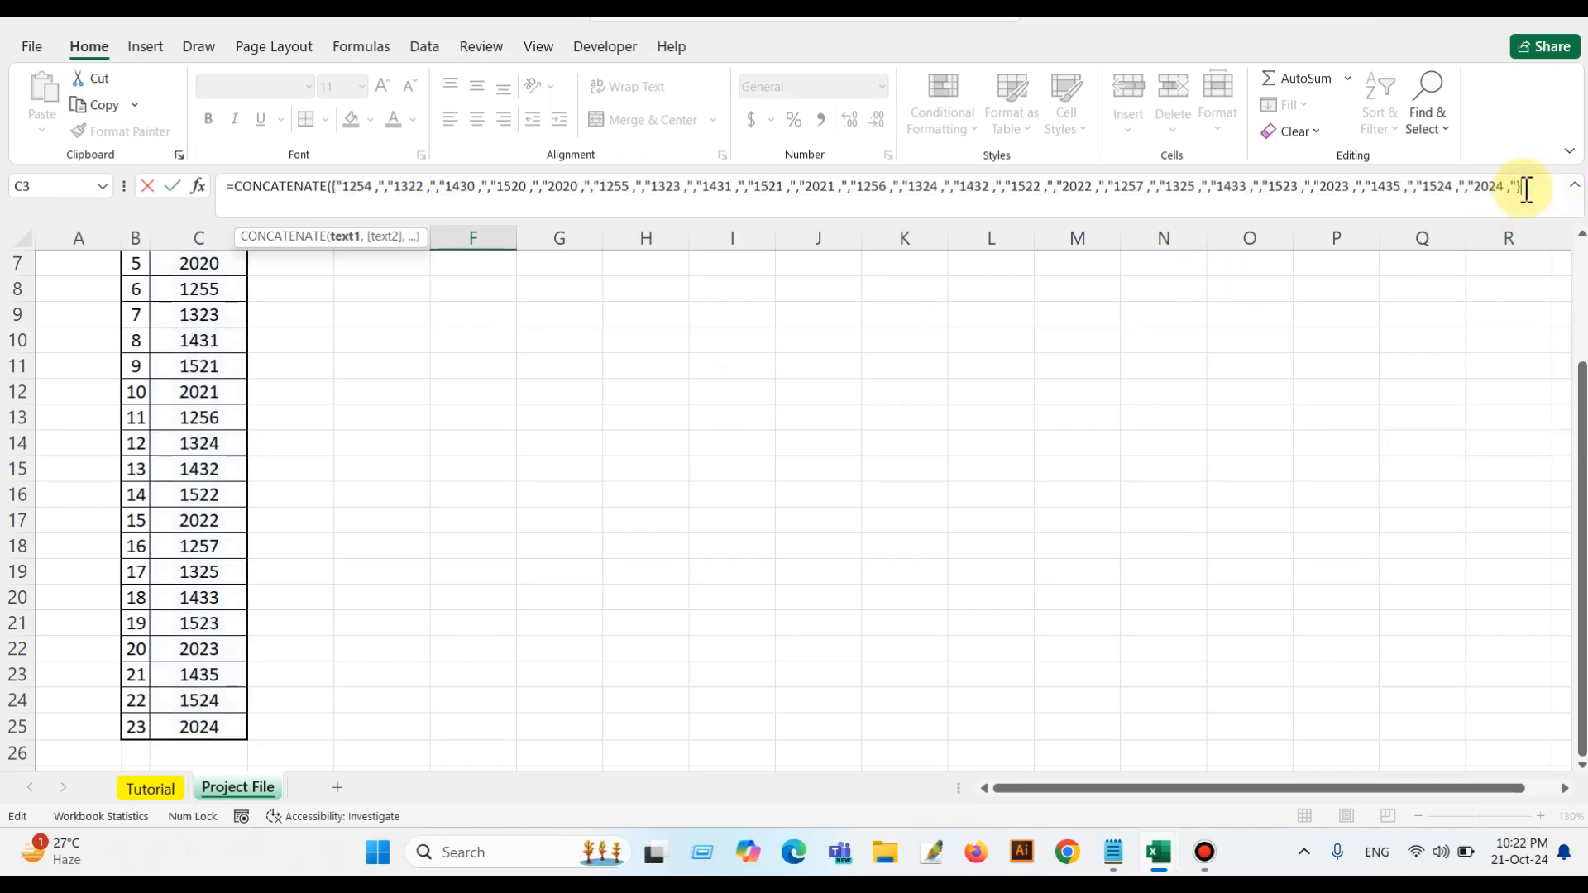
key(BackSpace)
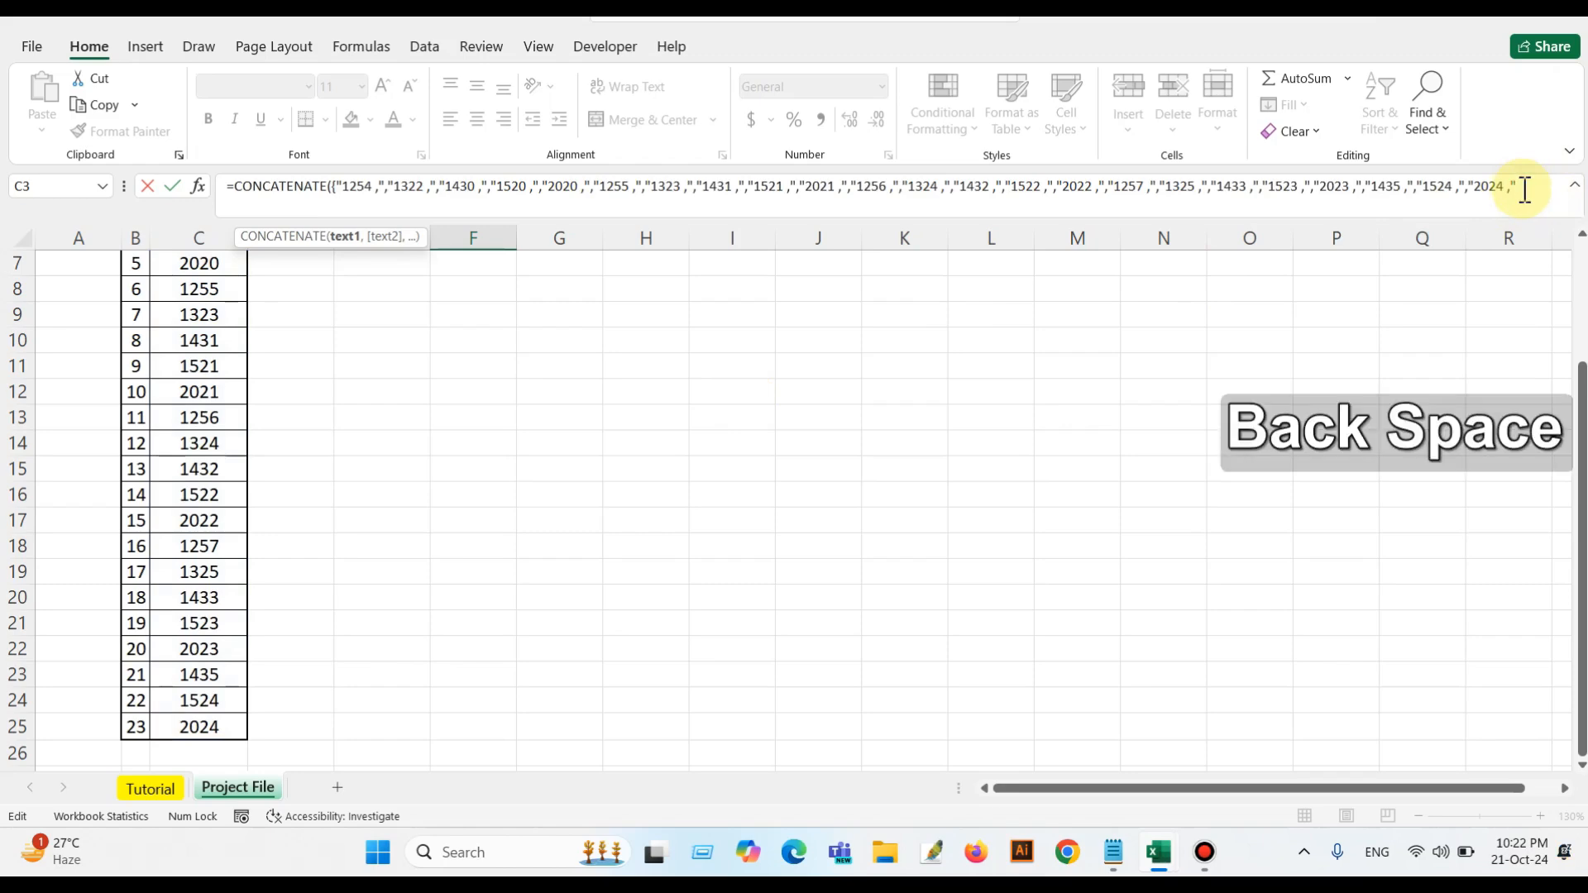
click(335, 186)
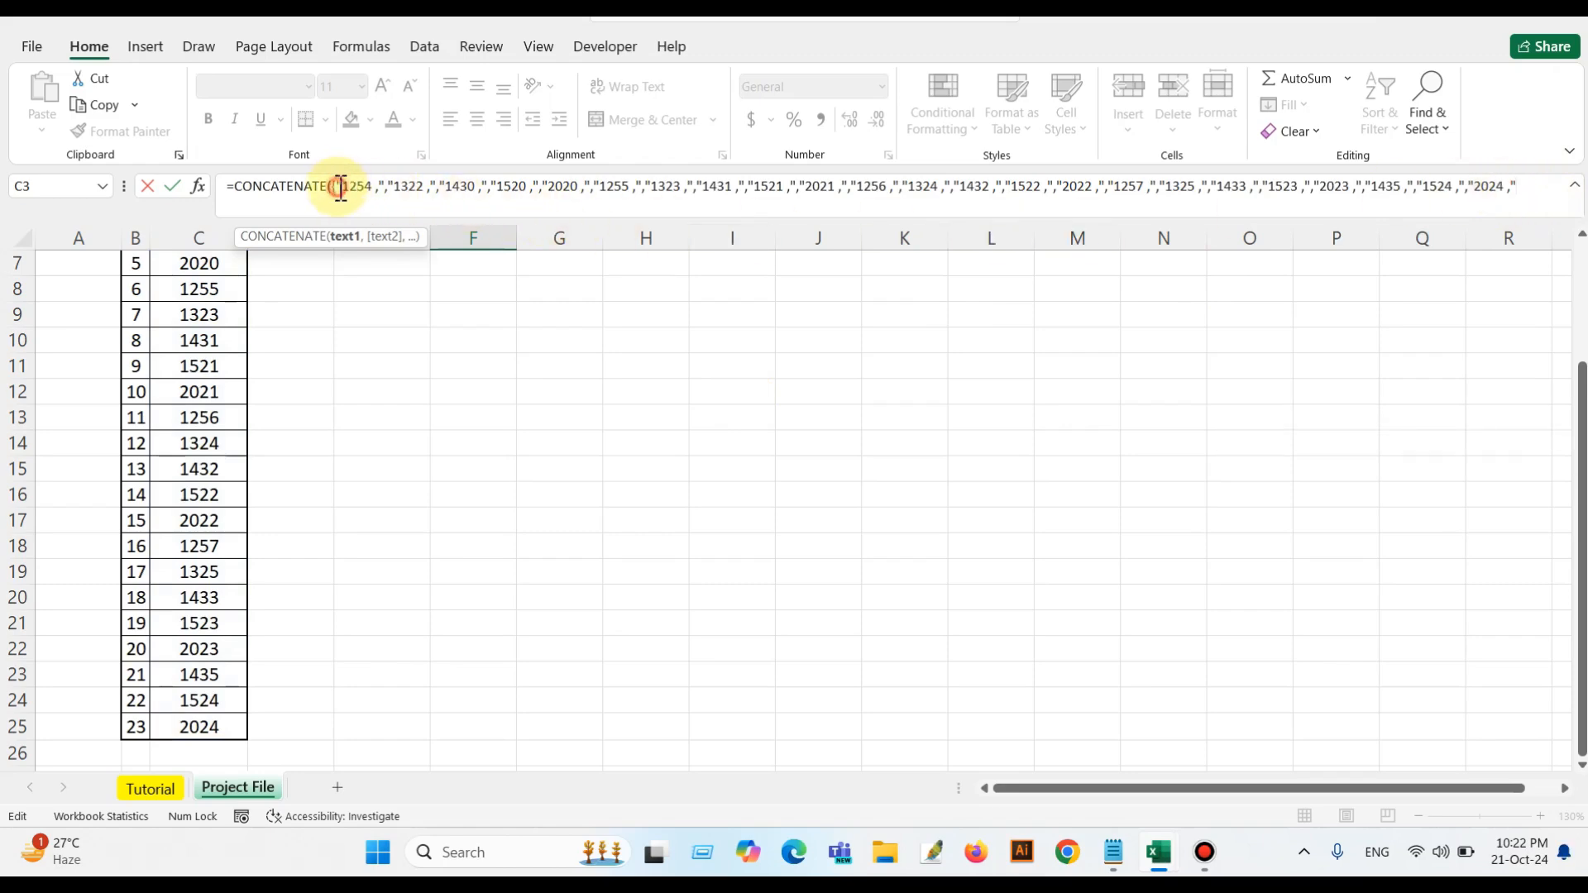
key(BackSpace)
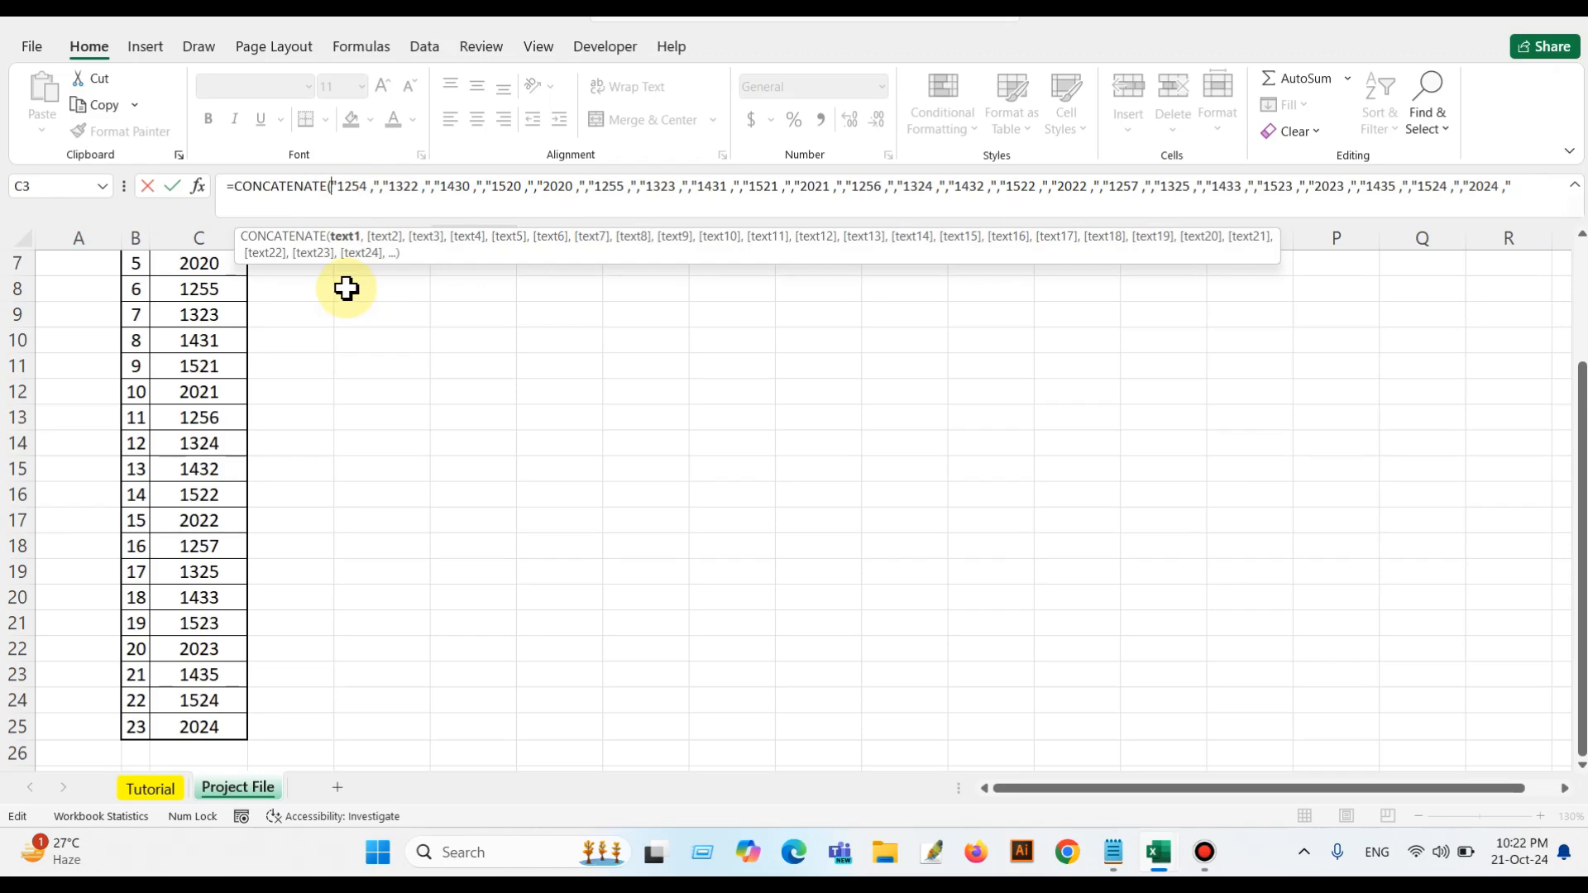
key(ctrl+Return)
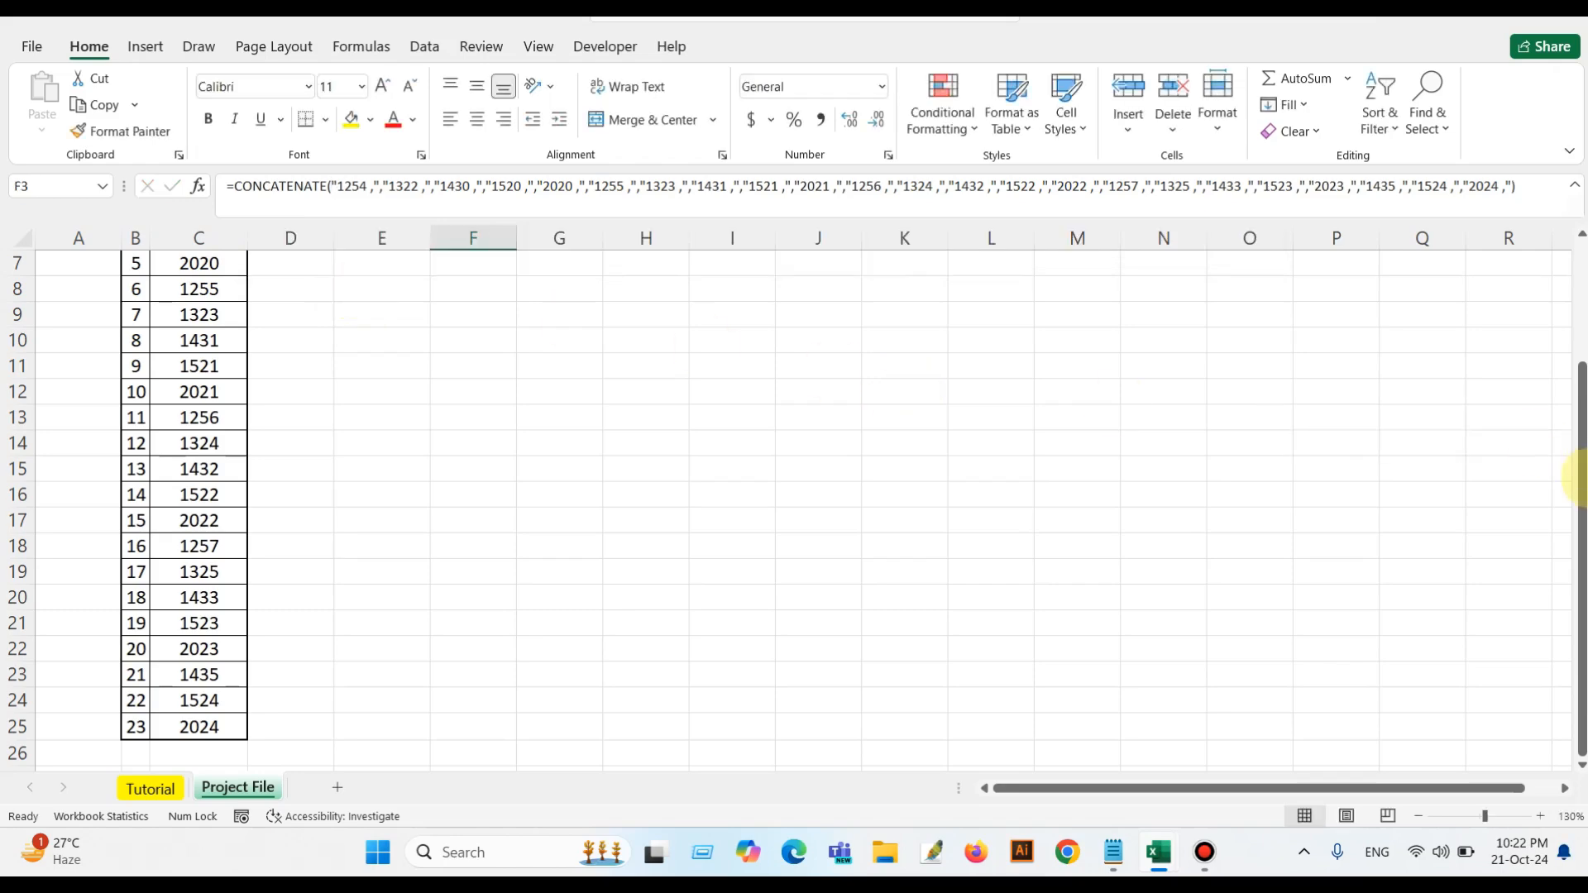
drag(1581, 472, 1578, 454)
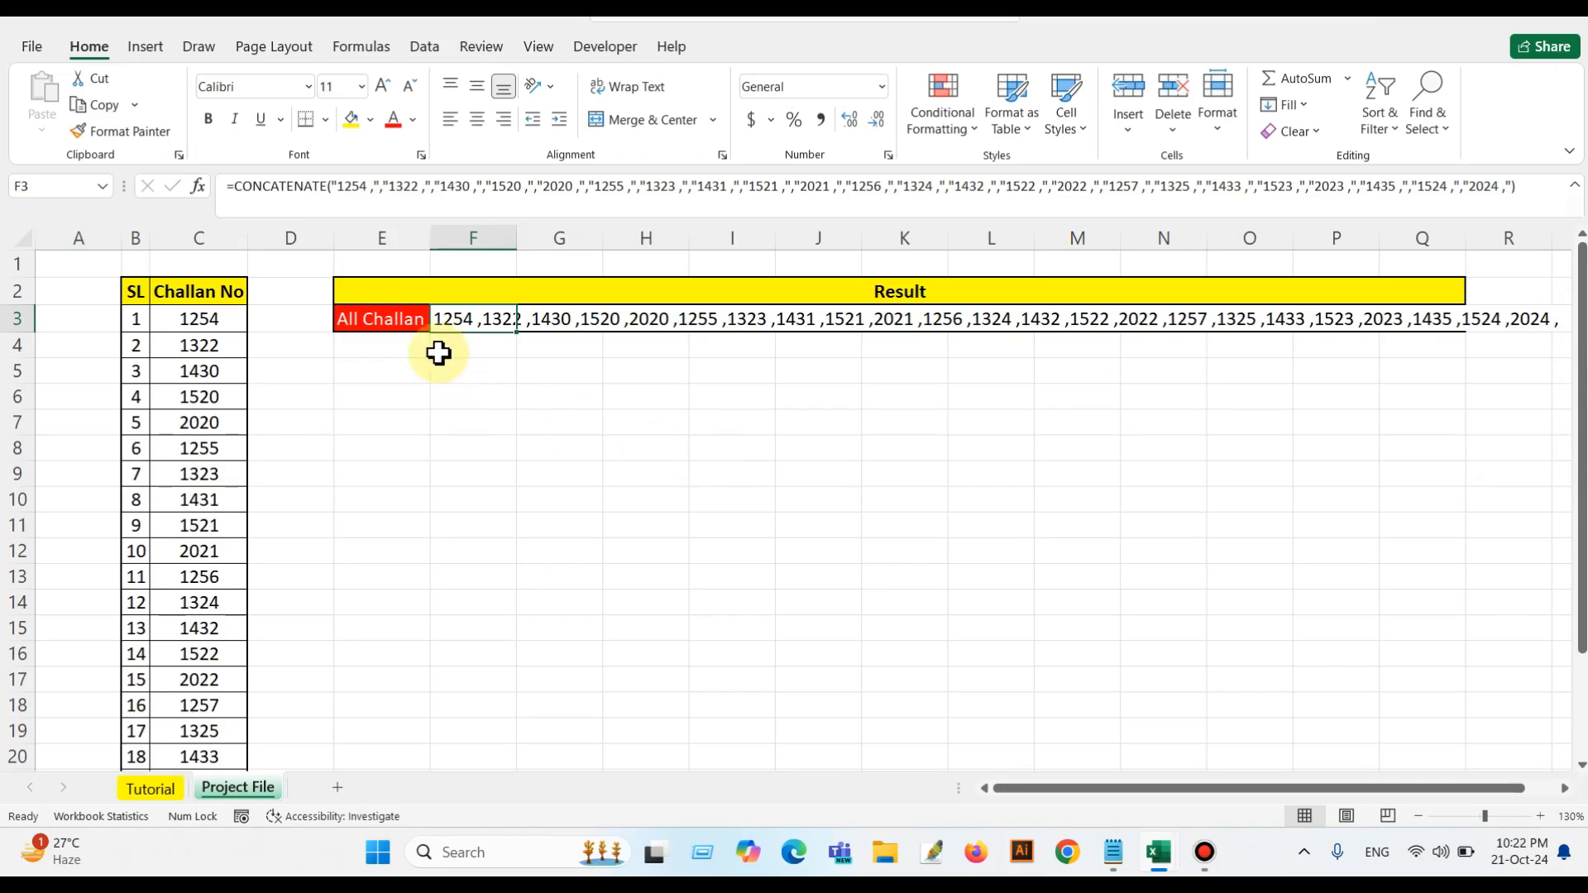
Leave the result cell and switch to the Tutorial sheet
click(782, 422)
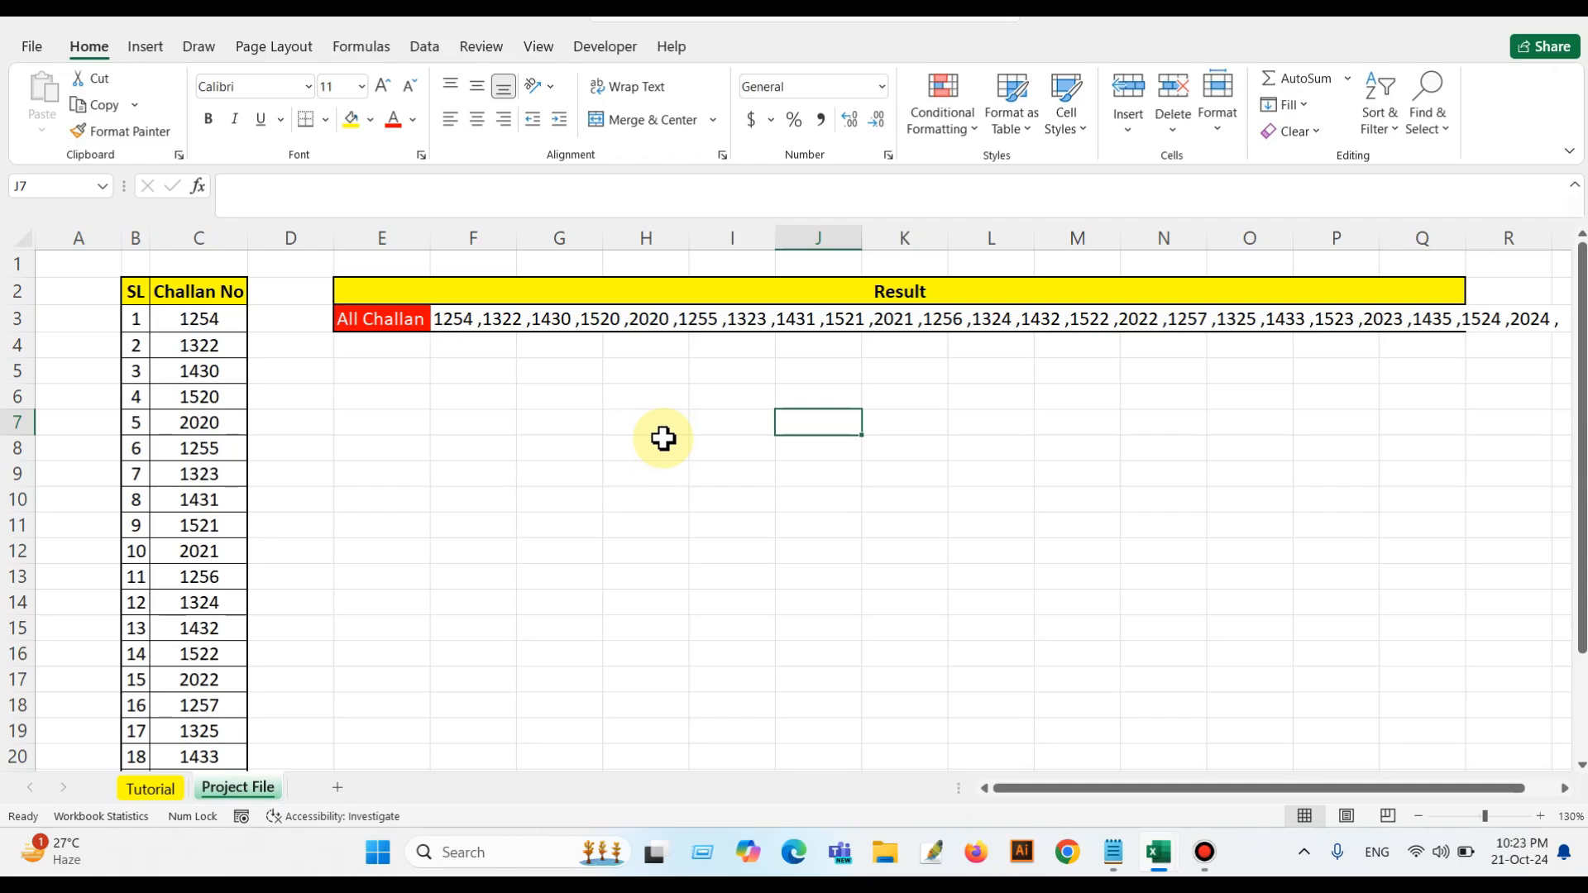
click(150, 789)
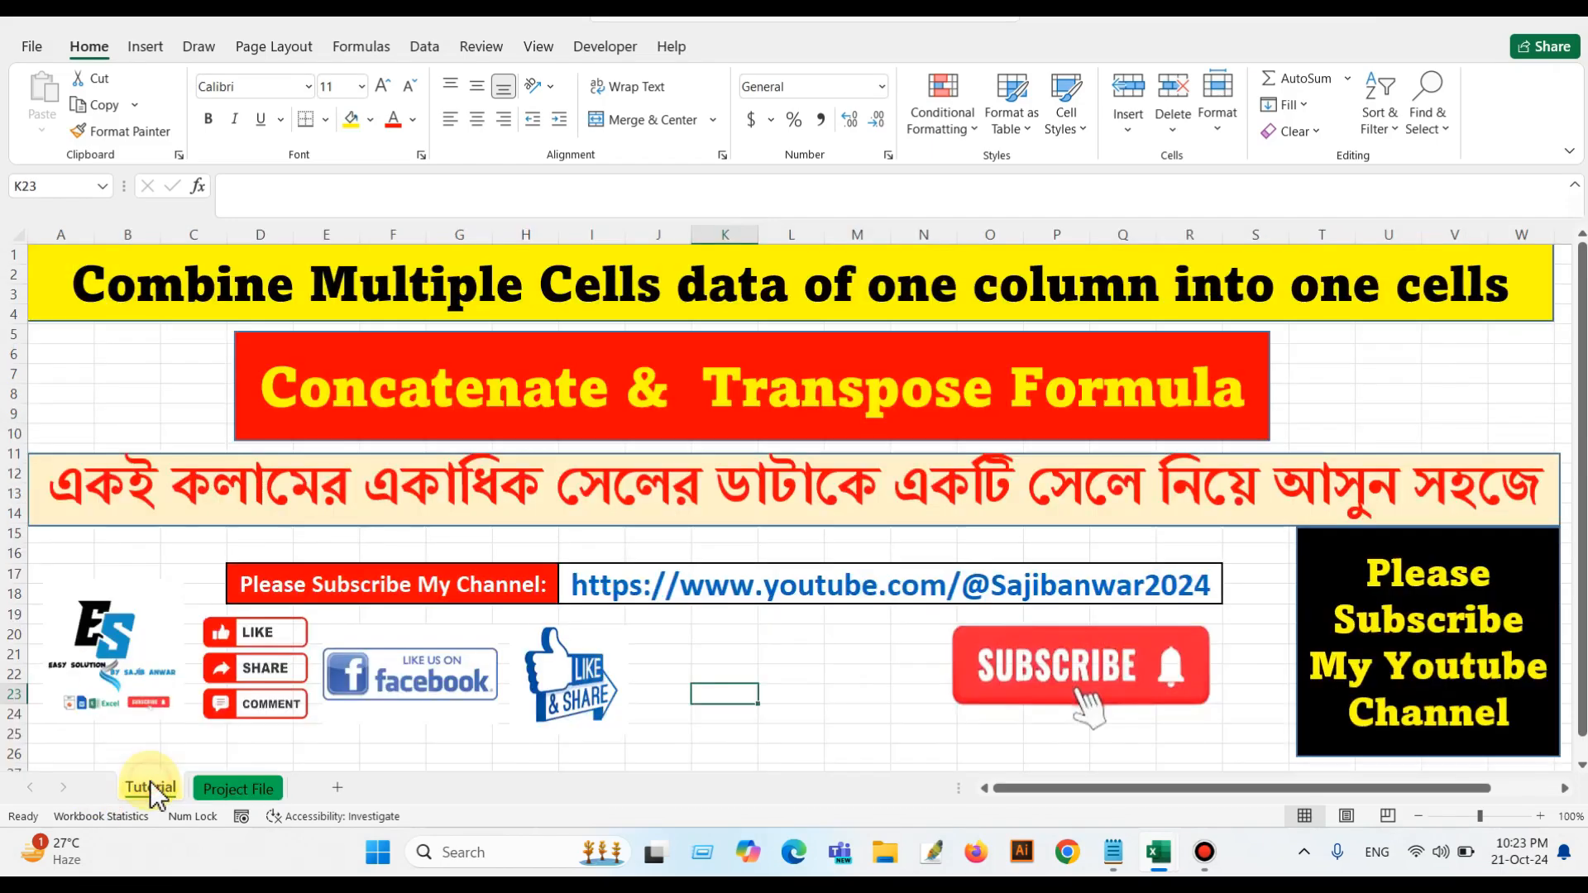